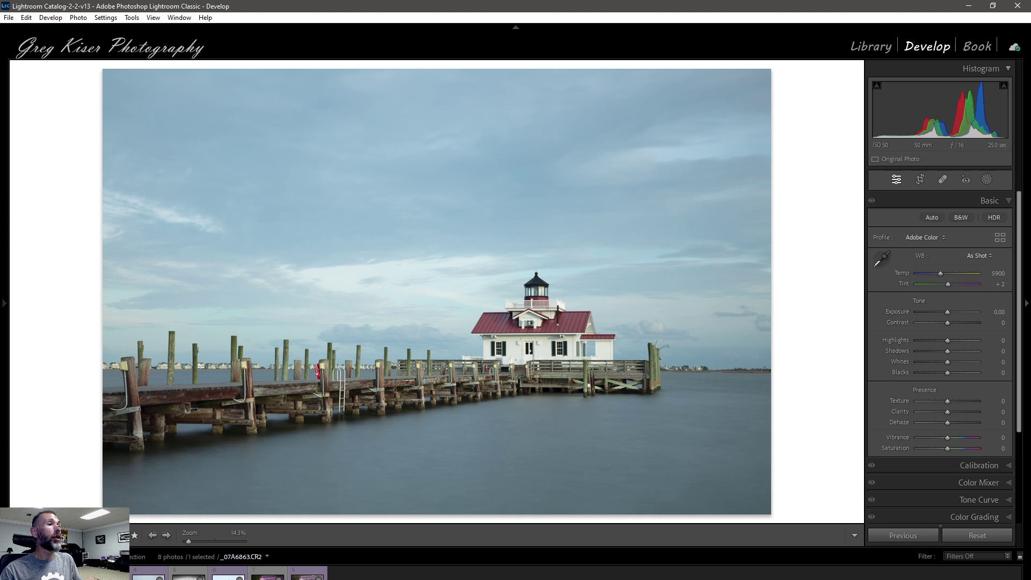
Step: View the edited version of the lighthouse photo and return to its unedited virtual copy for comparison
key(Right)
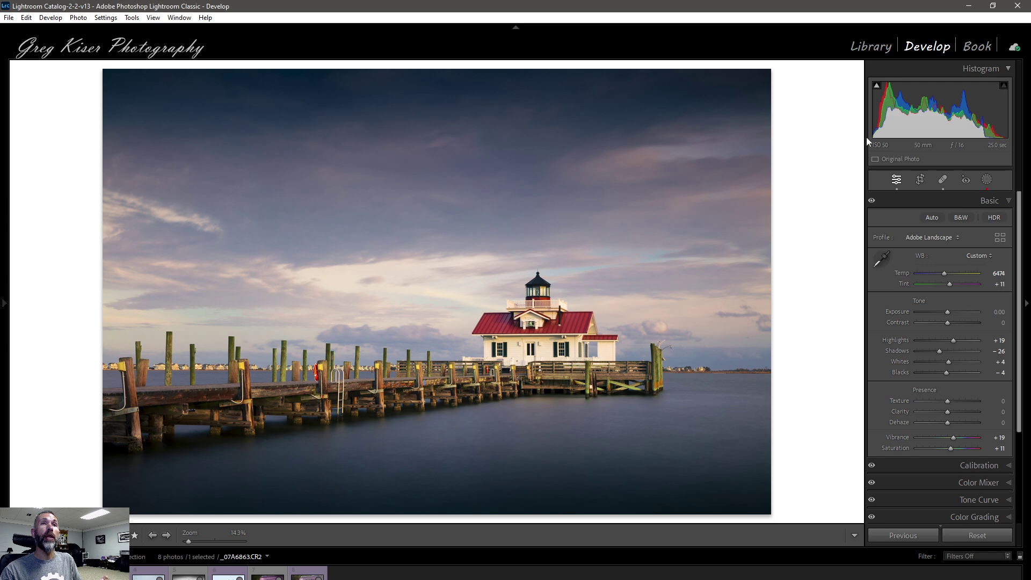
key(ctrl+apostrophe)
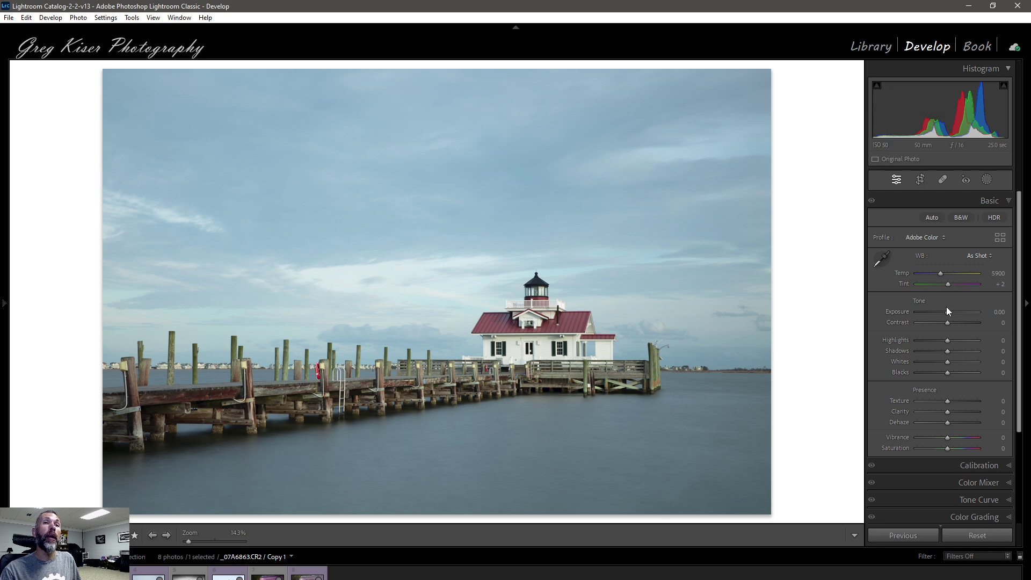
Step: Try the lighthouse copy's Exposure at -1.58 and +2.54 to check shadow and highlight clipping in the histogram, and reset it
drag(947, 312, 938, 313)
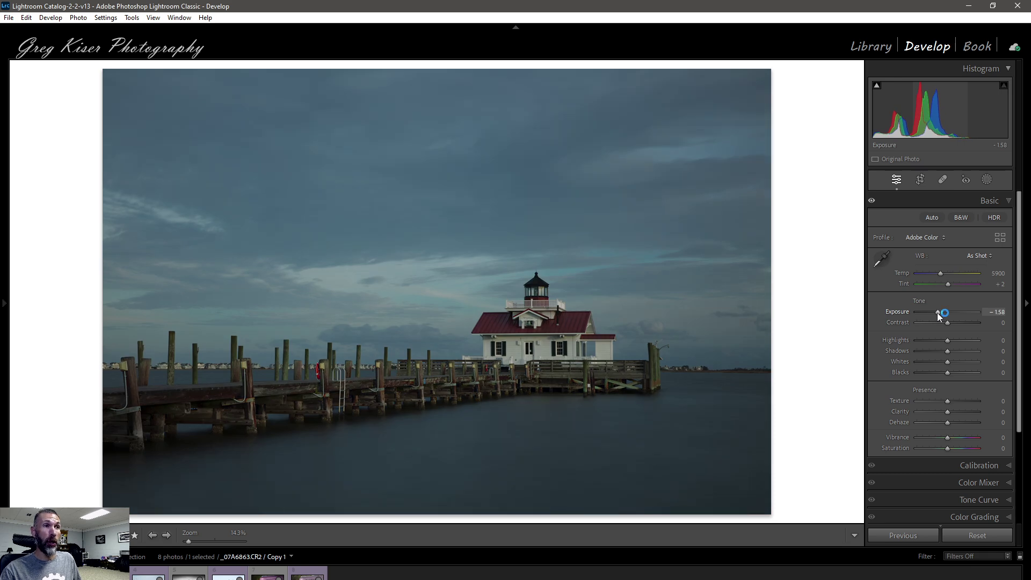
mouse_move(877, 88)
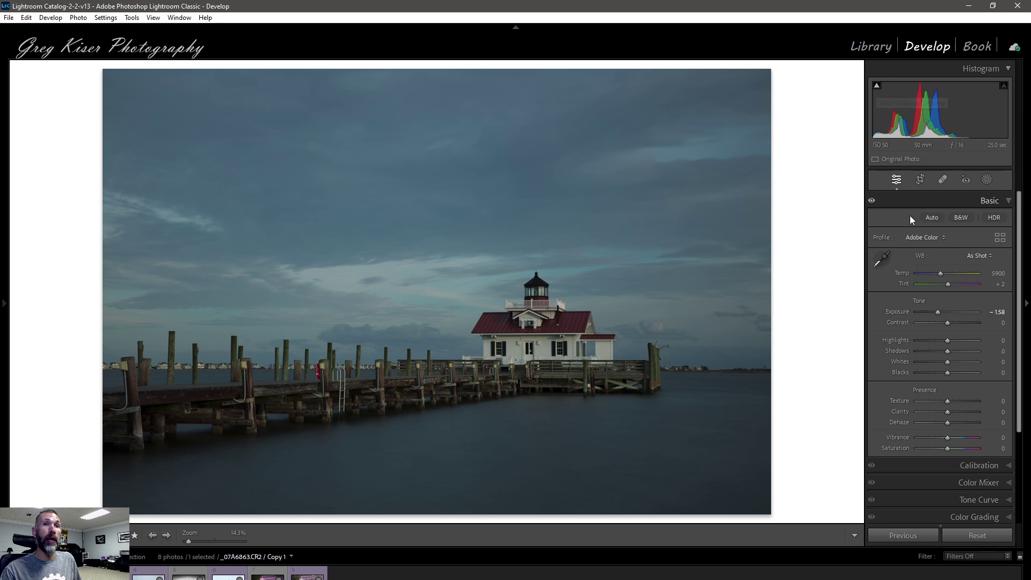
drag(938, 312, 964, 311)
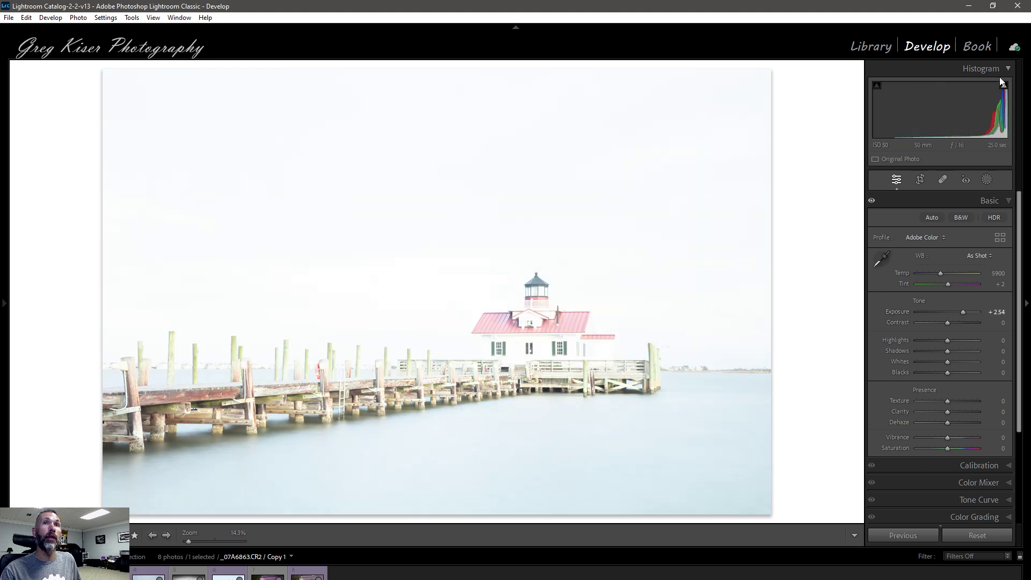
mouse_move(1003, 87)
double_click(964, 311)
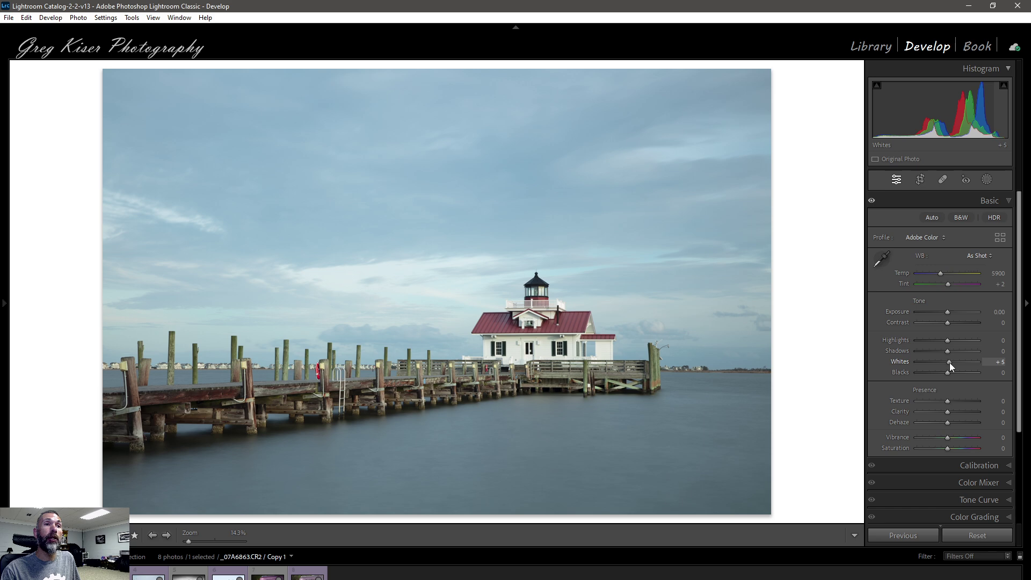
Step: Try raising Whites to +49 while checking the highlight clipping indicator, and reset Whites to its default
drag(950, 363, 963, 361)
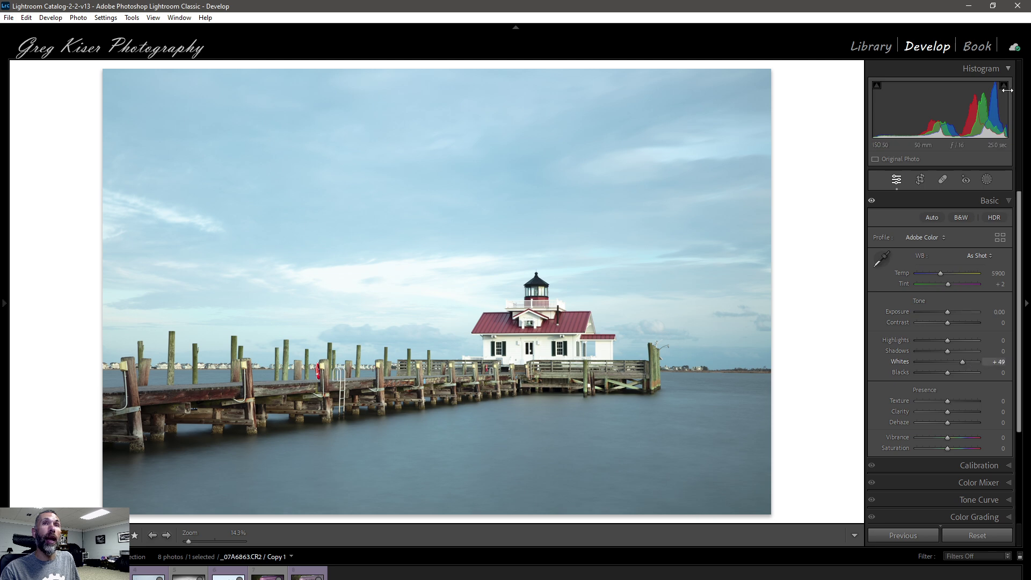
mouse_move(1005, 87)
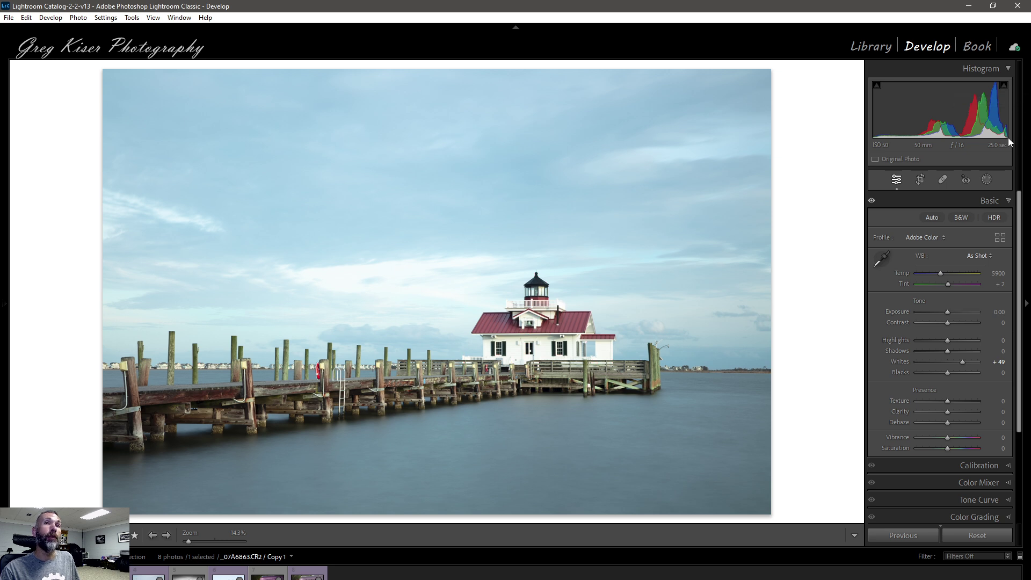
double_click(962, 362)
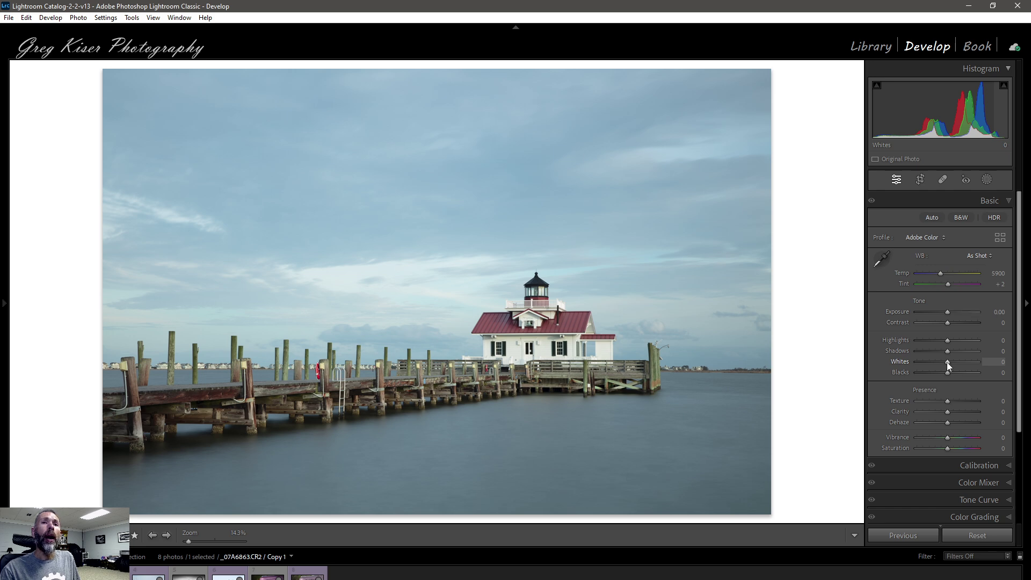
Step: Set Whites to +5, testing values up to +11 with the clipping preview to find the point just below highlight clipping
key(alt)
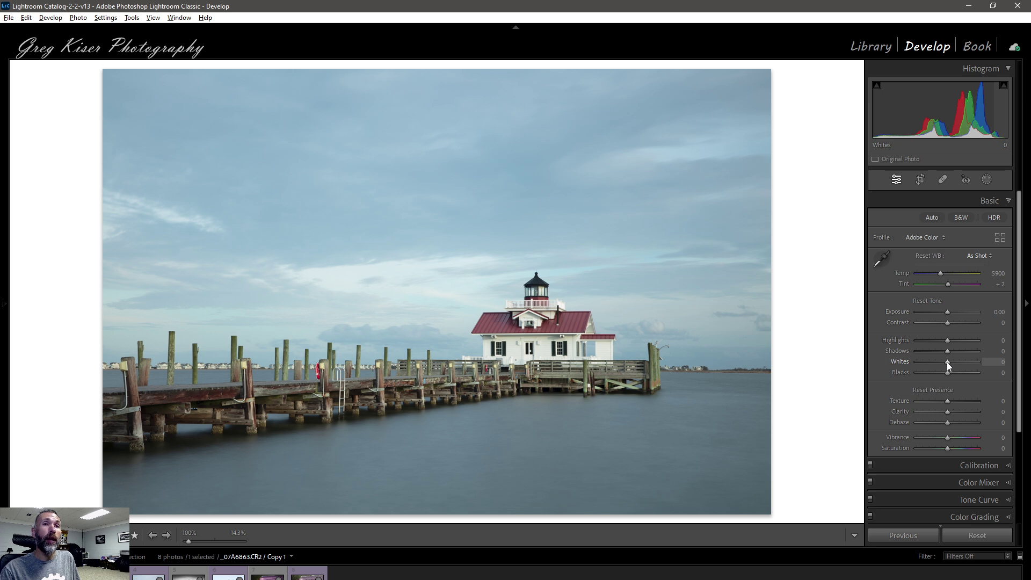
alt+click(946, 362)
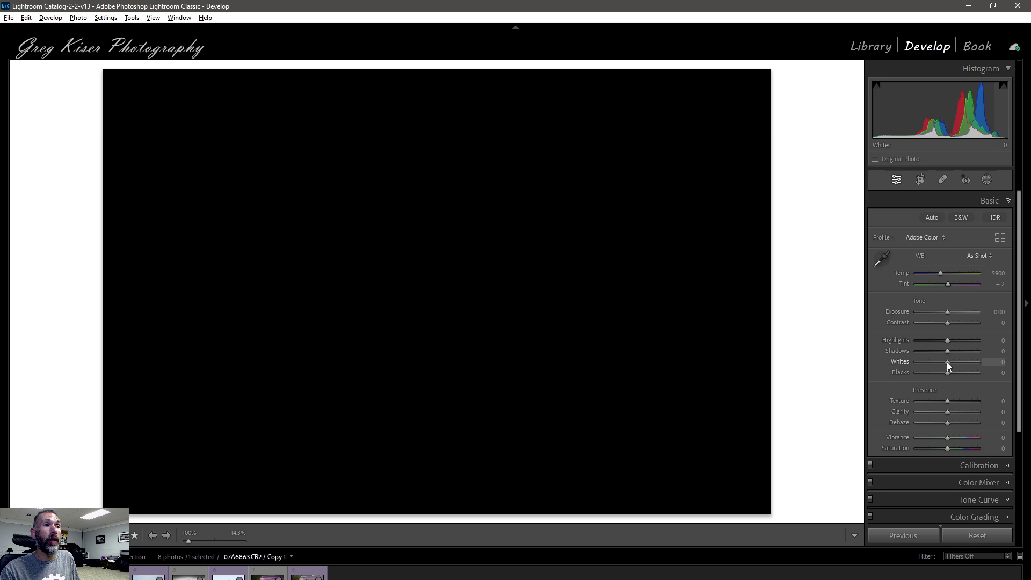
drag(948, 362, 951, 362)
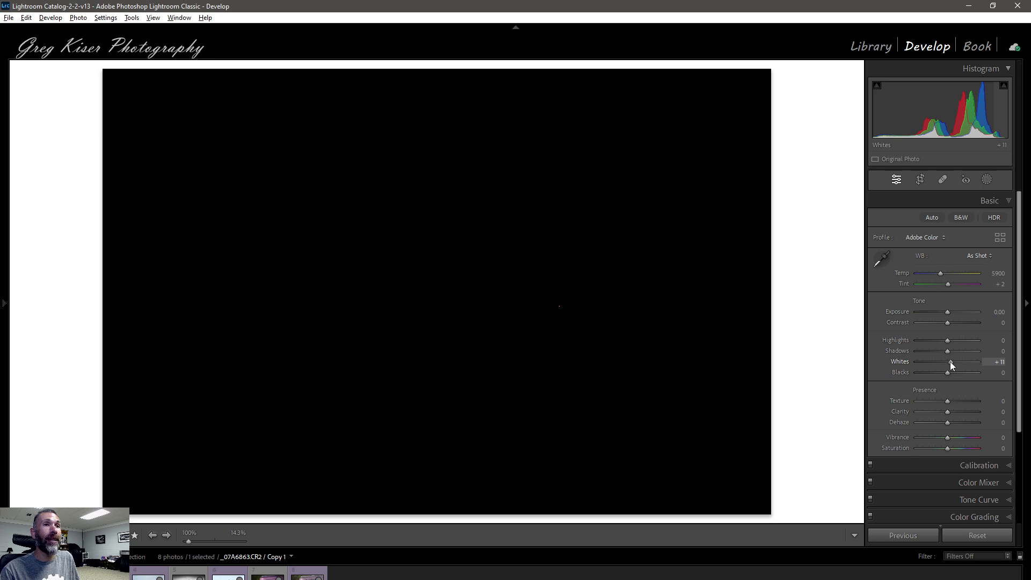
drag(949, 362, 950, 362)
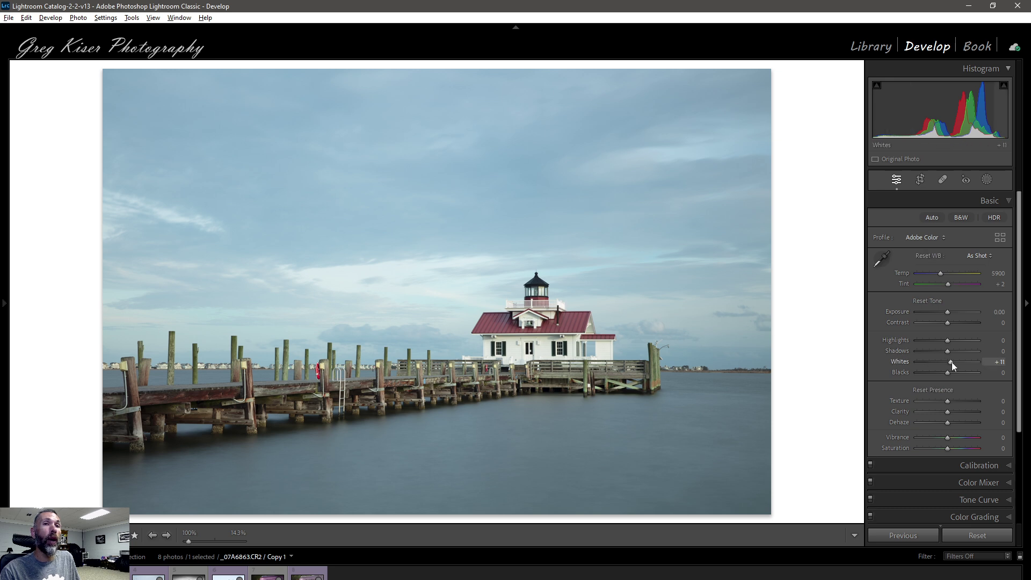
drag(952, 362, 952, 362)
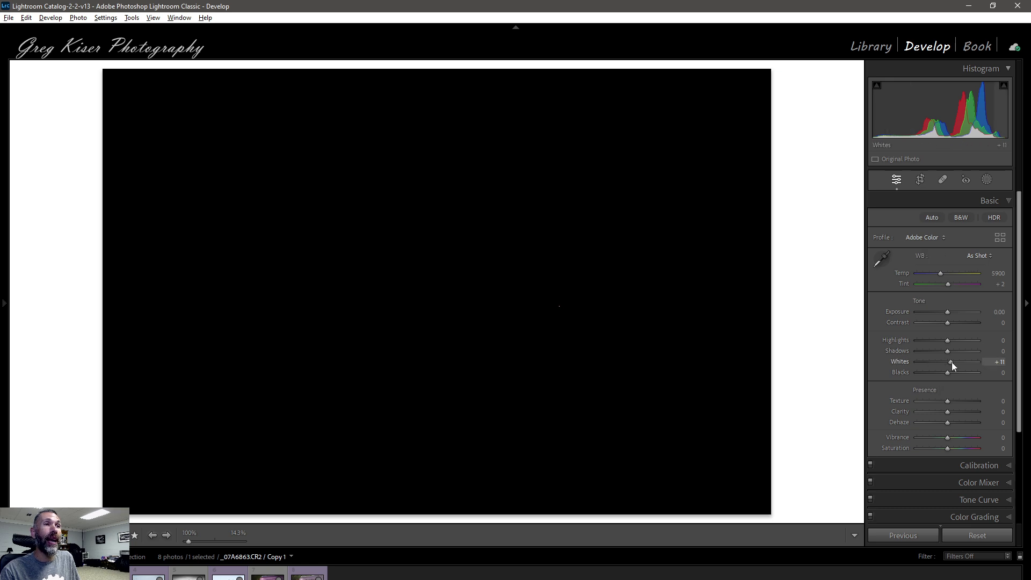
drag(952, 362, 952, 362)
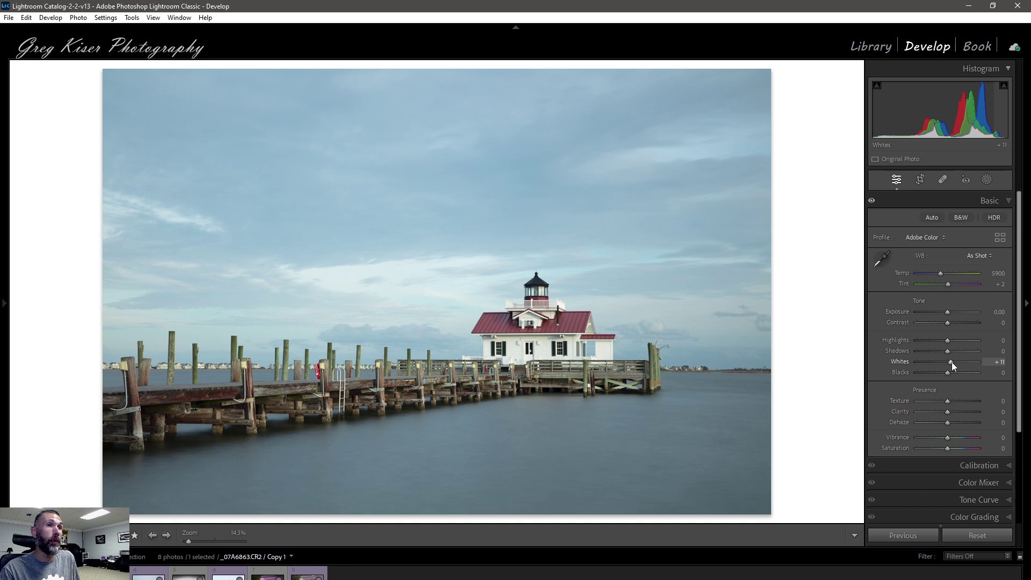
key(alt)
drag(951, 362, 952, 362)
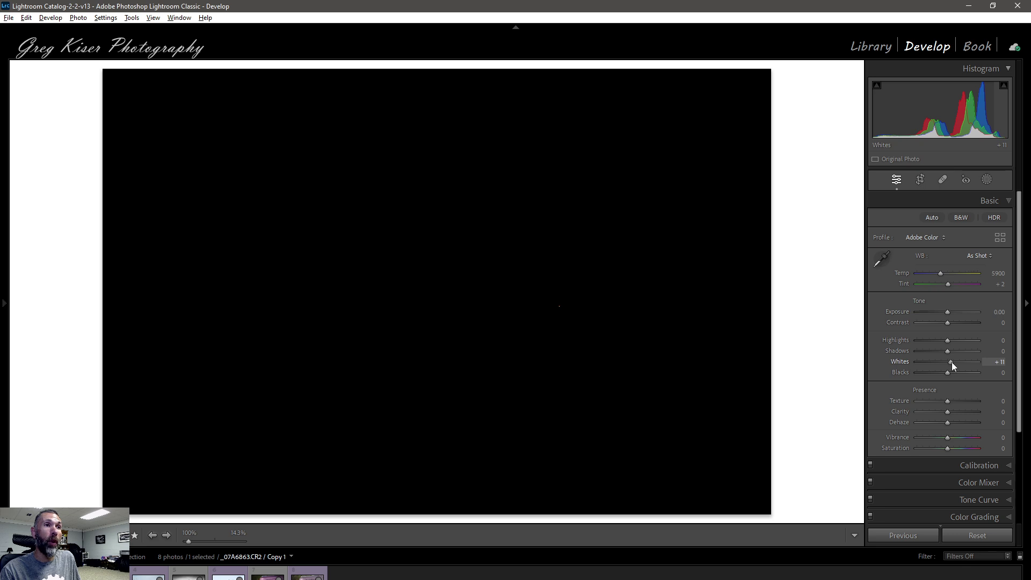
drag(952, 362, 952, 362)
drag(950, 362, 949, 362)
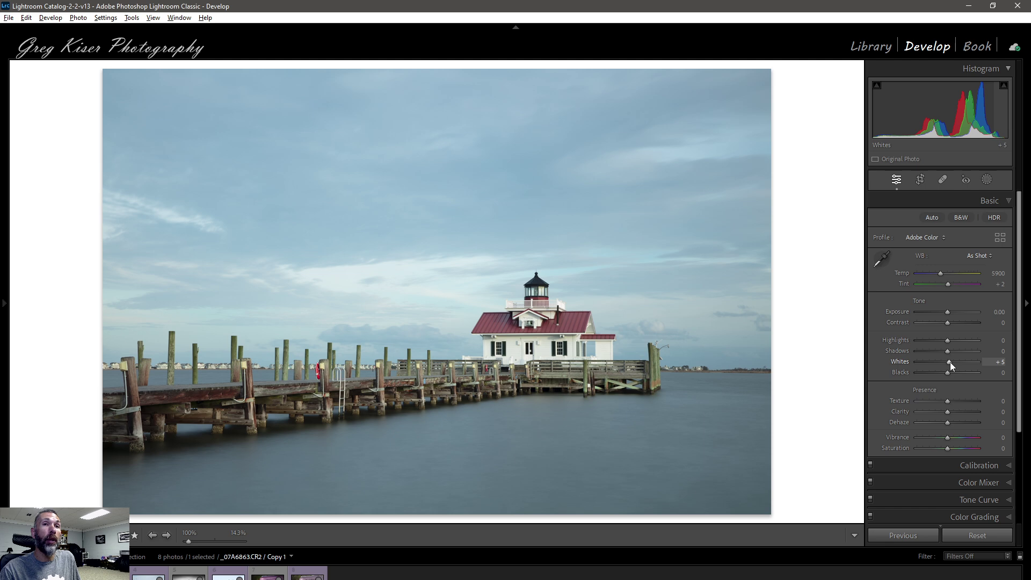
drag(950, 362, 950, 362)
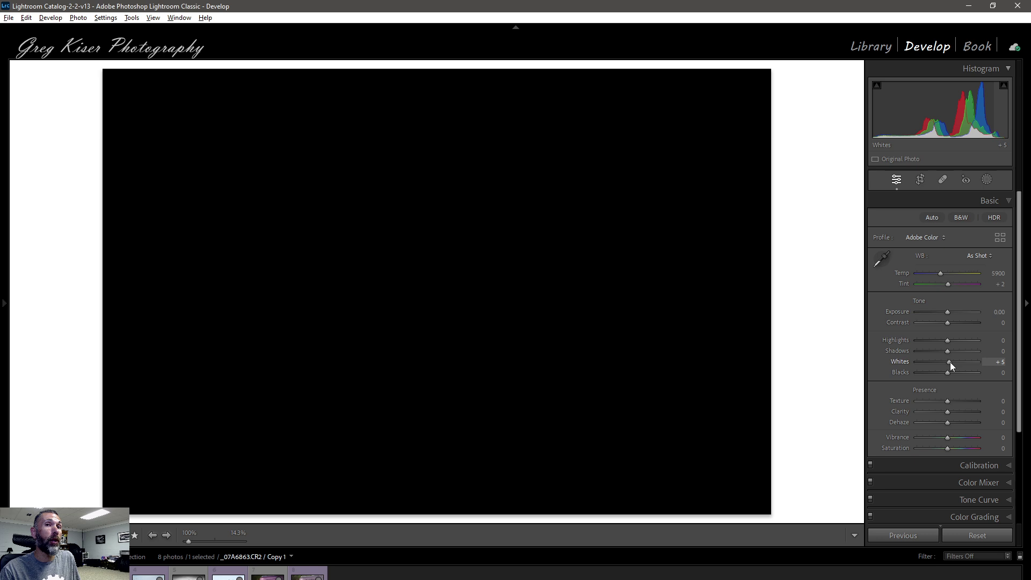
drag(950, 363, 950, 362)
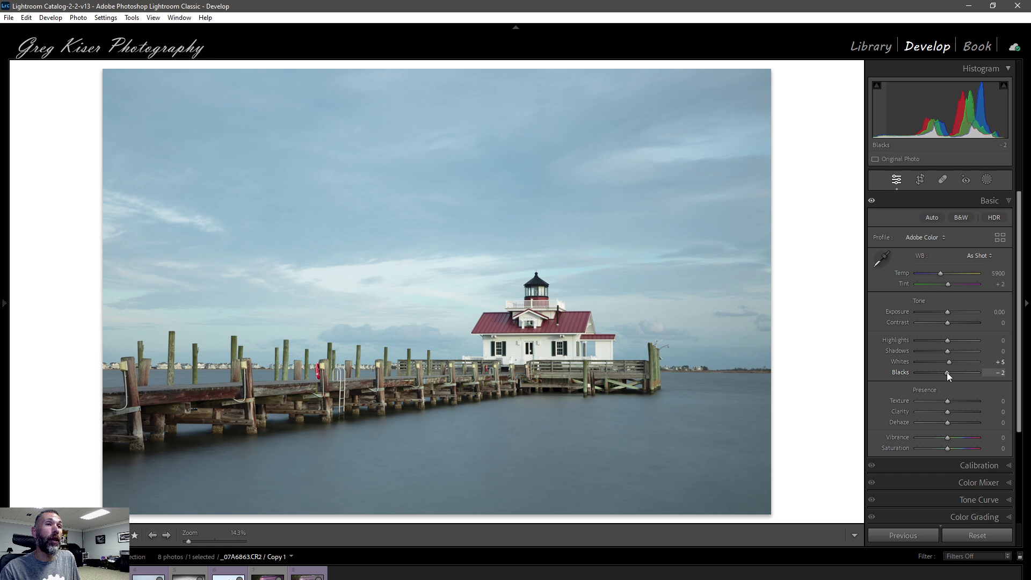
Step: Try Blacks at -72 with the shadow clipping overlay shown on the photo, and ease Blacks back to -7
drag(946, 373, 926, 369)
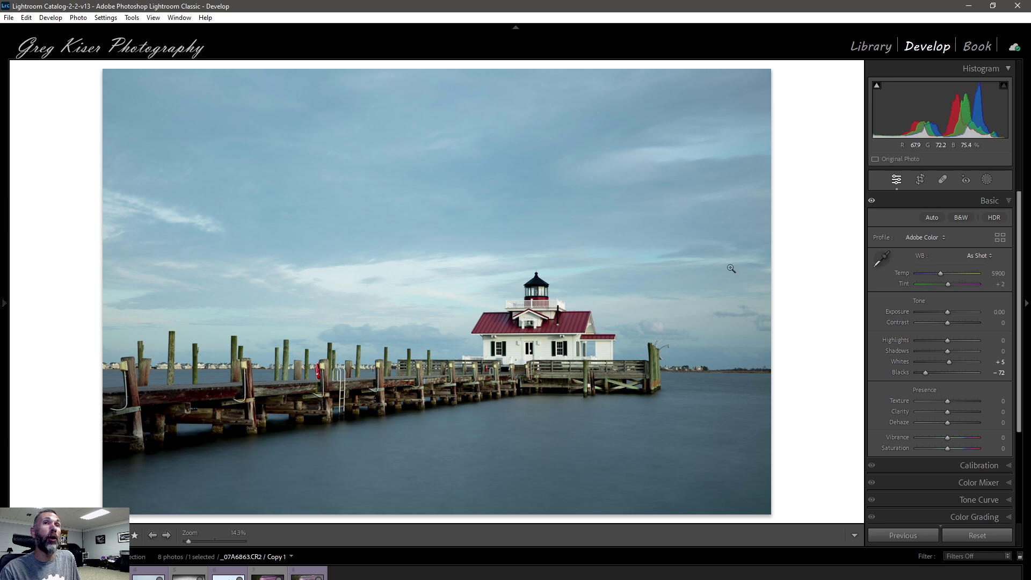
click(877, 86)
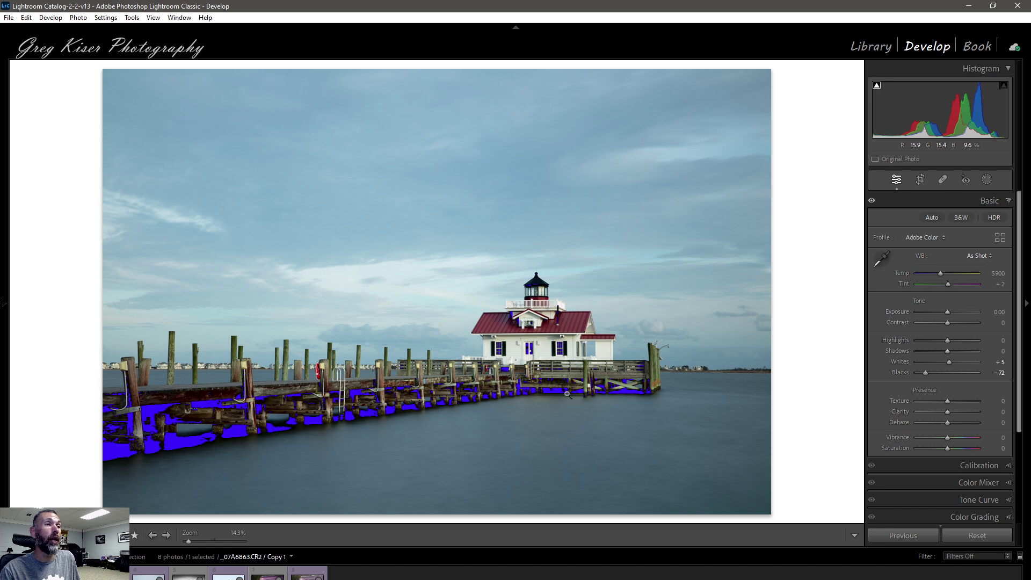
click(876, 86)
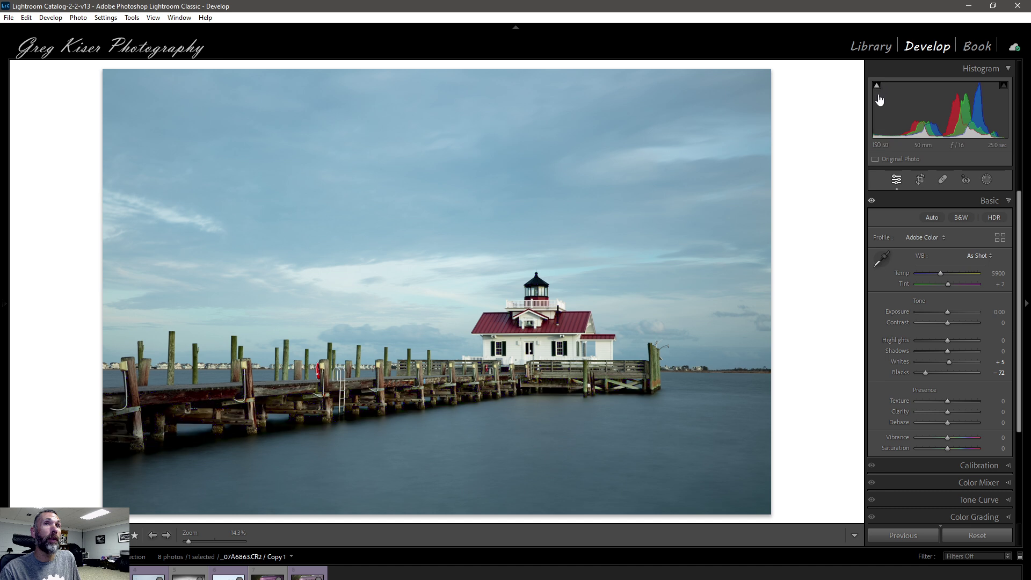
drag(926, 373, 945, 371)
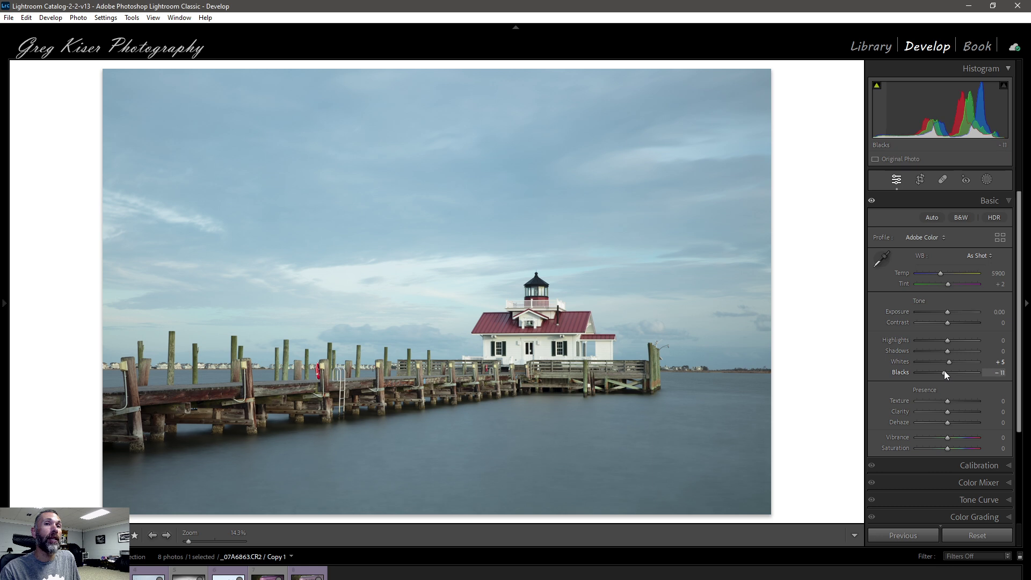
drag(944, 370, 946, 371)
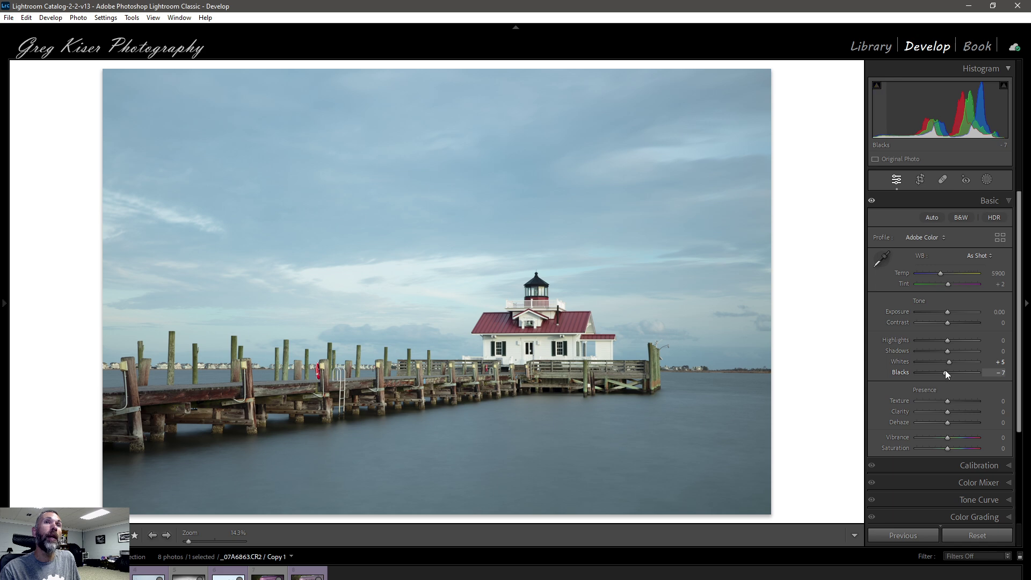
click(876, 87)
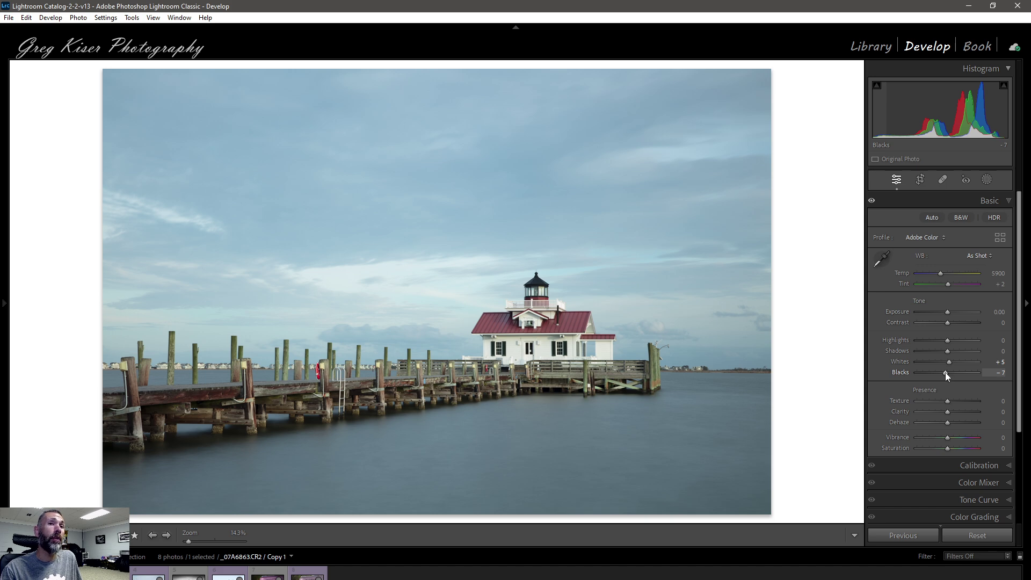
Step: Set Blacks to -12, using the clipping preview to judge where the shadows under the pier clip
key(alt)
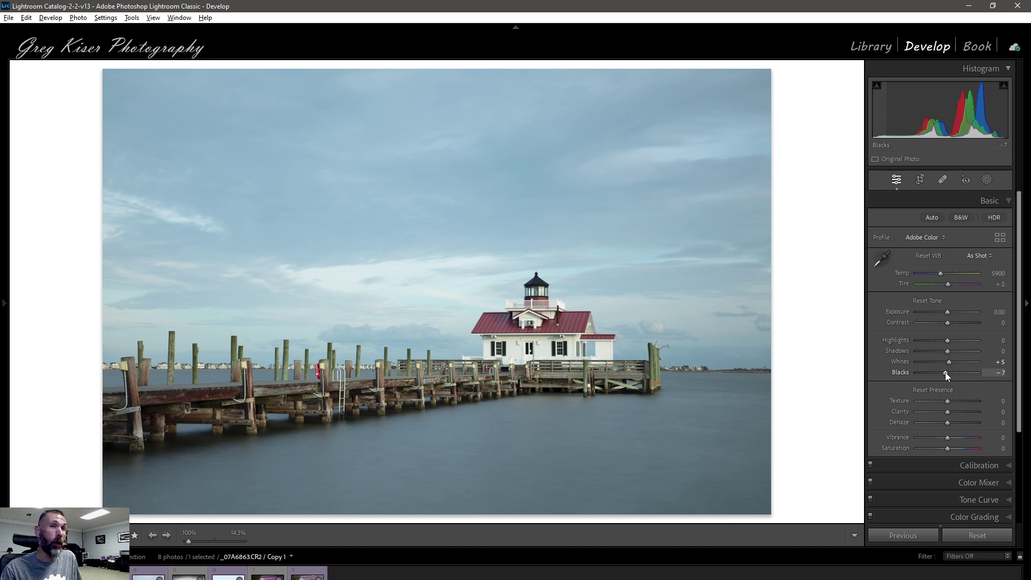
alt+click(946, 372)
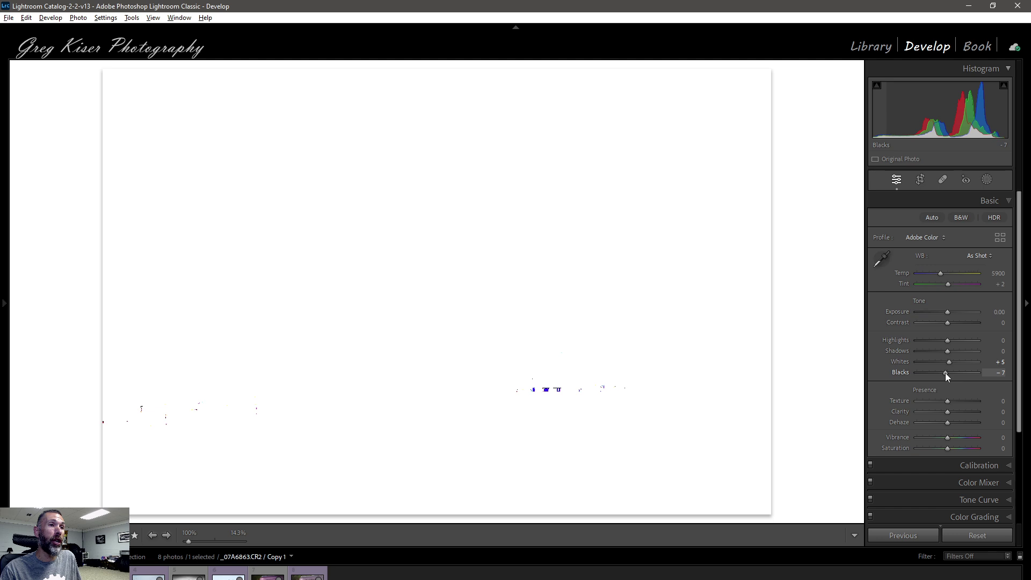
drag(946, 373, 943, 373)
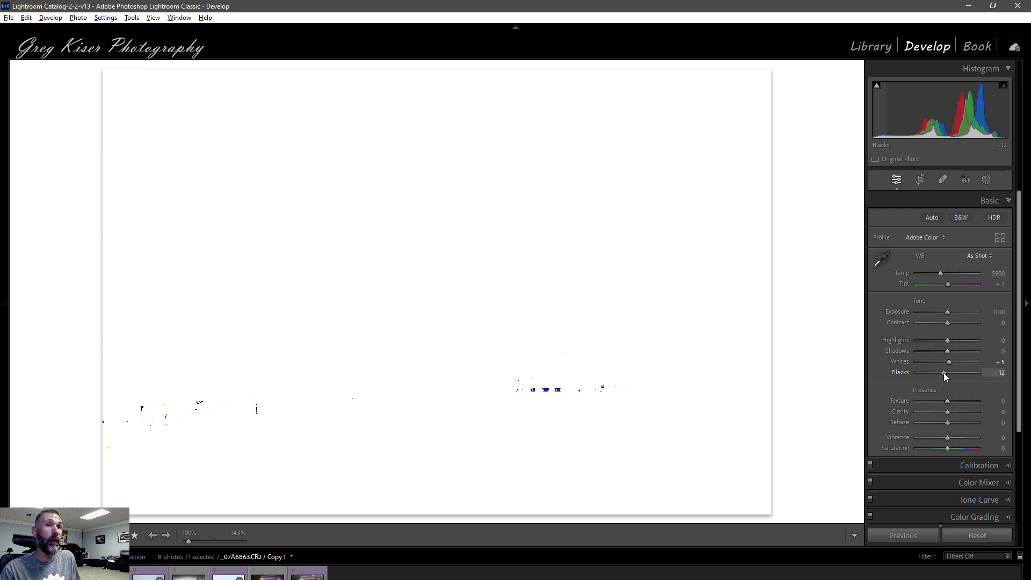
drag(944, 372, 944, 373)
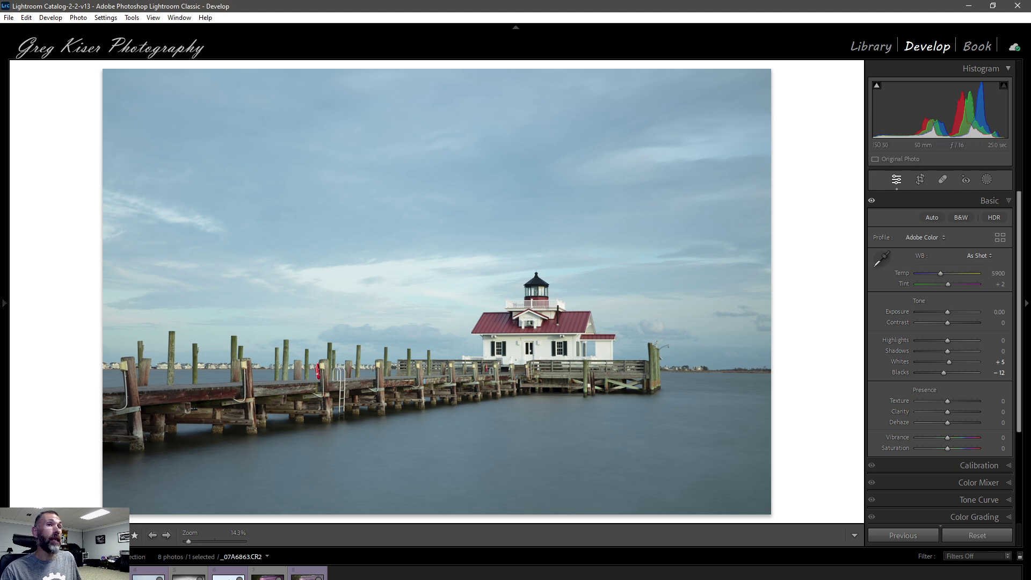
Step: Switch to the edited lighthouse photo and examine its shadow and highlight clipping with the Blacks and Whites clipping previews
key(Right)
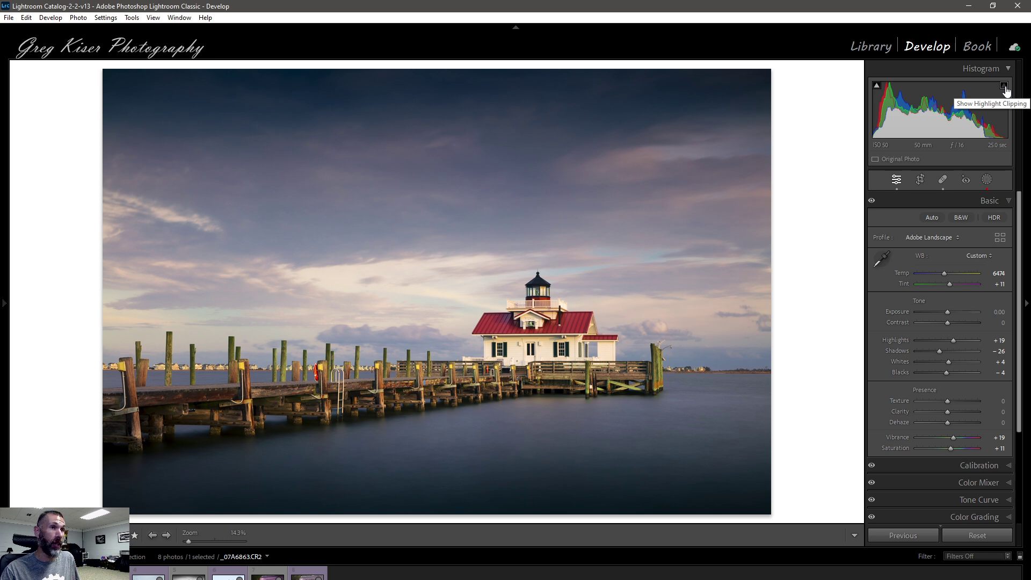
click(877, 86)
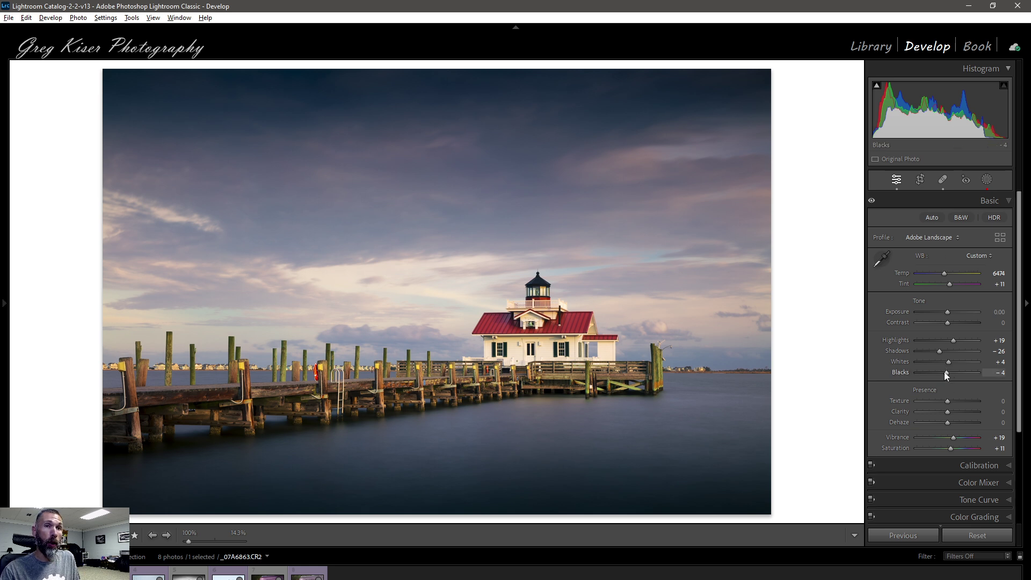
key(alt)
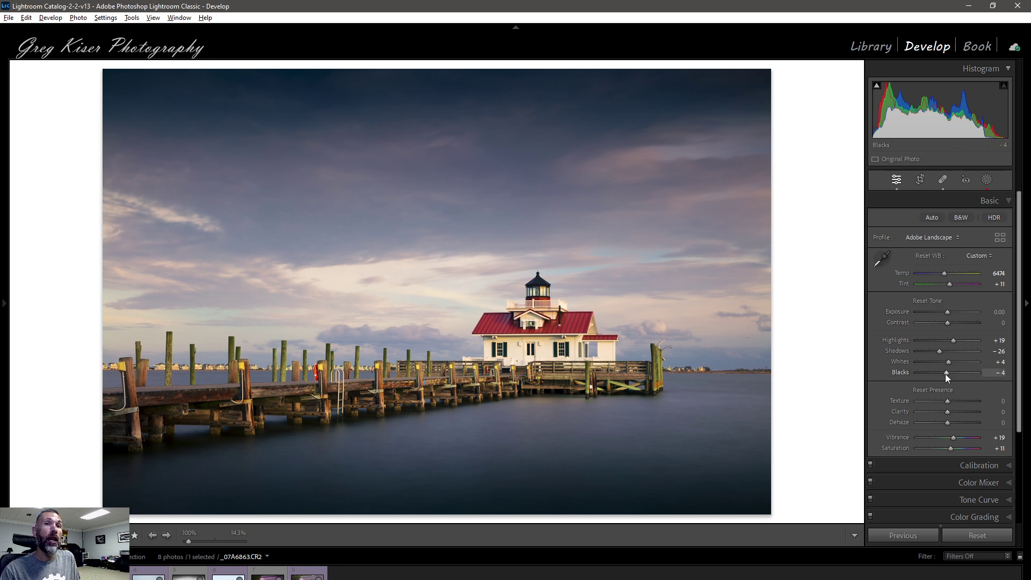
alt+click(946, 373)
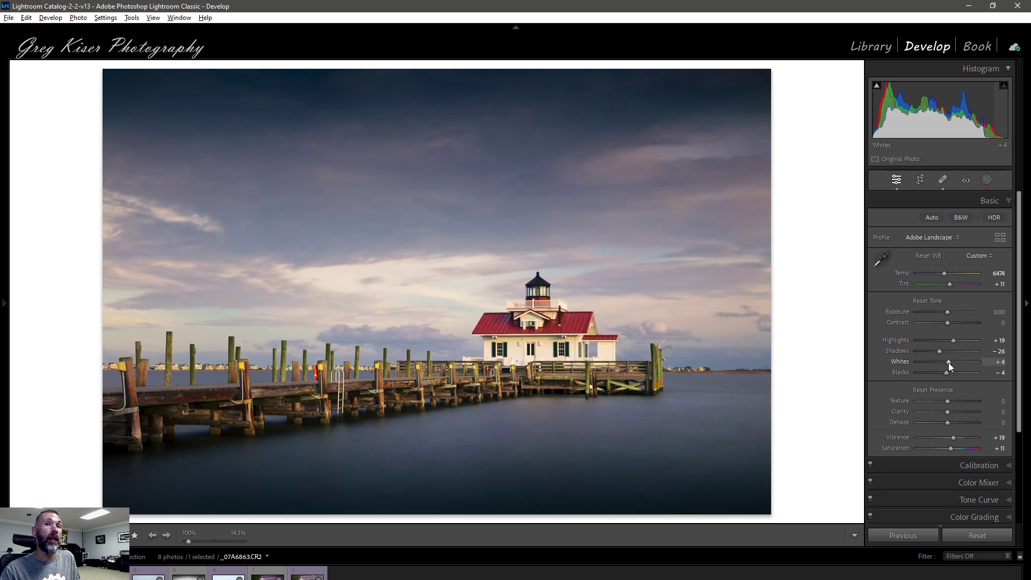
alt+click(949, 363)
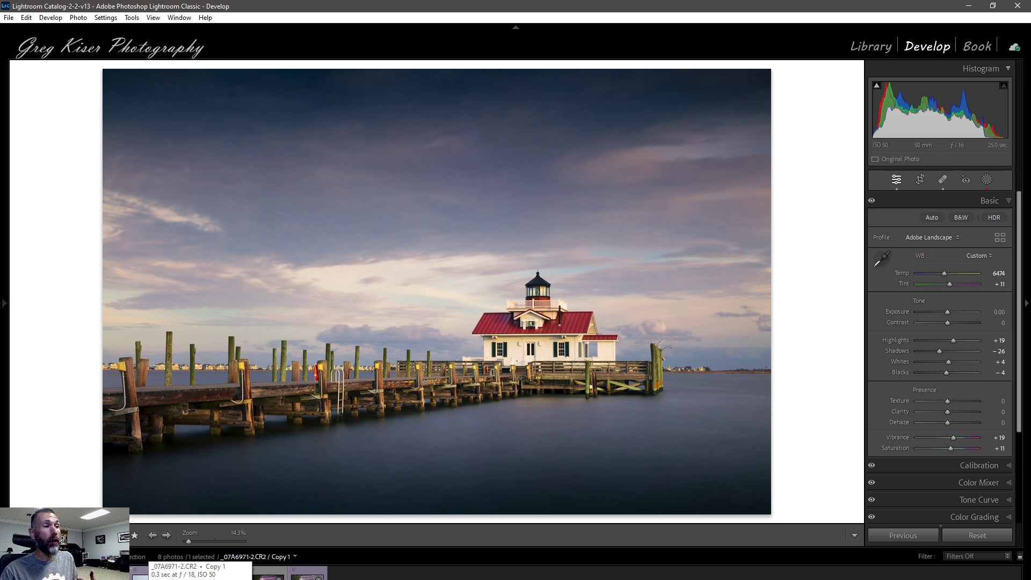
Step: Open the unedited virtual copy of the foggy pier photo _07A6971-2.CR2
click(148, 576)
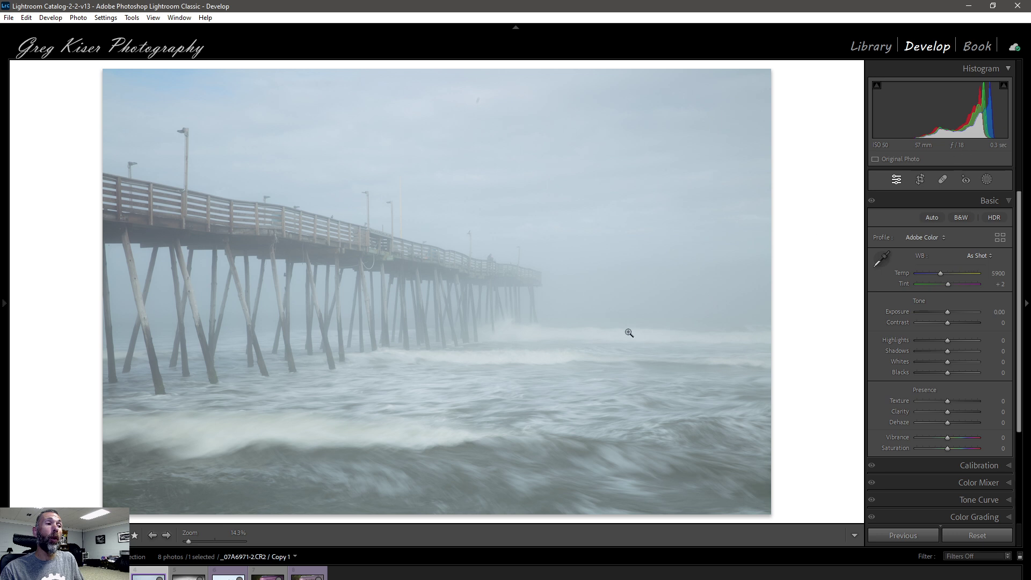
Step: Compare the edited foggy pier photo with its unedited virtual copy, and return to the copy
key(Left)
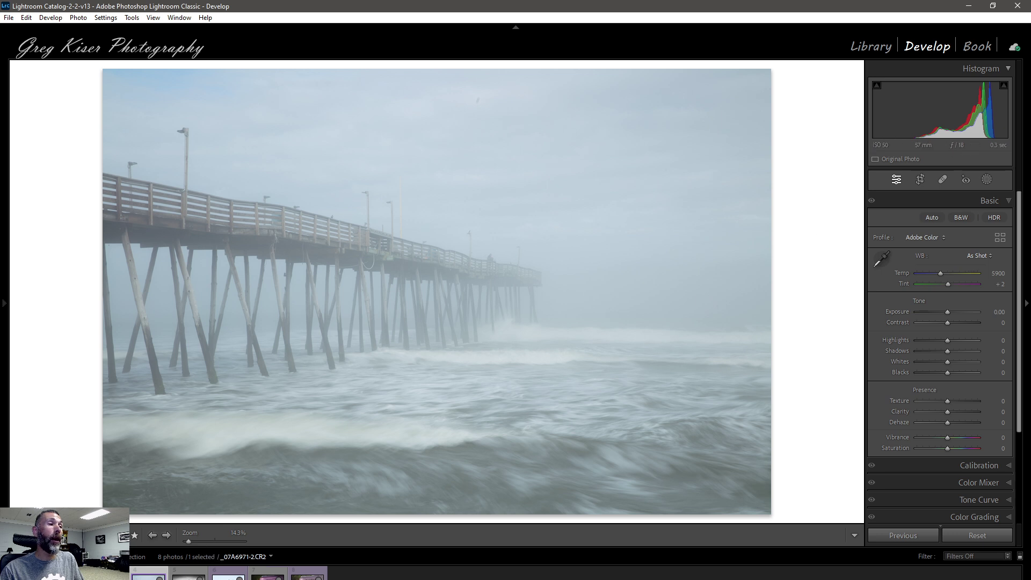
key(Left)
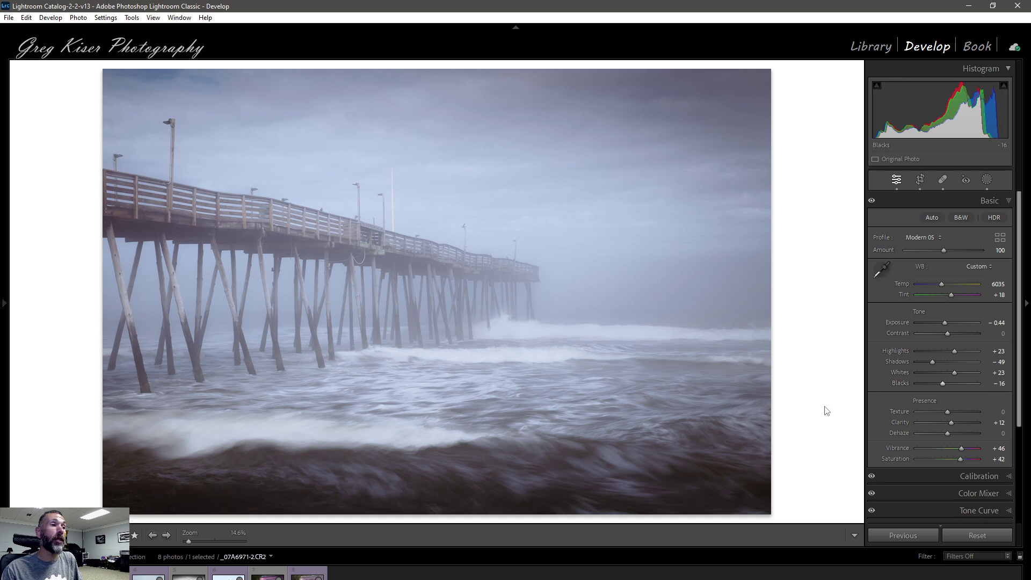
key(ctrl+apostrophe)
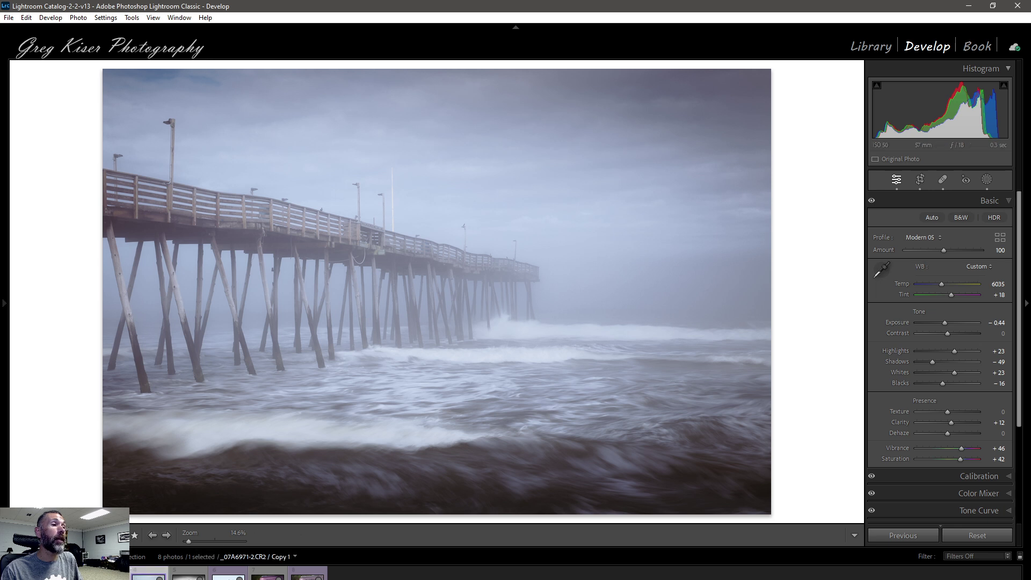
key(ctrl+shift+r)
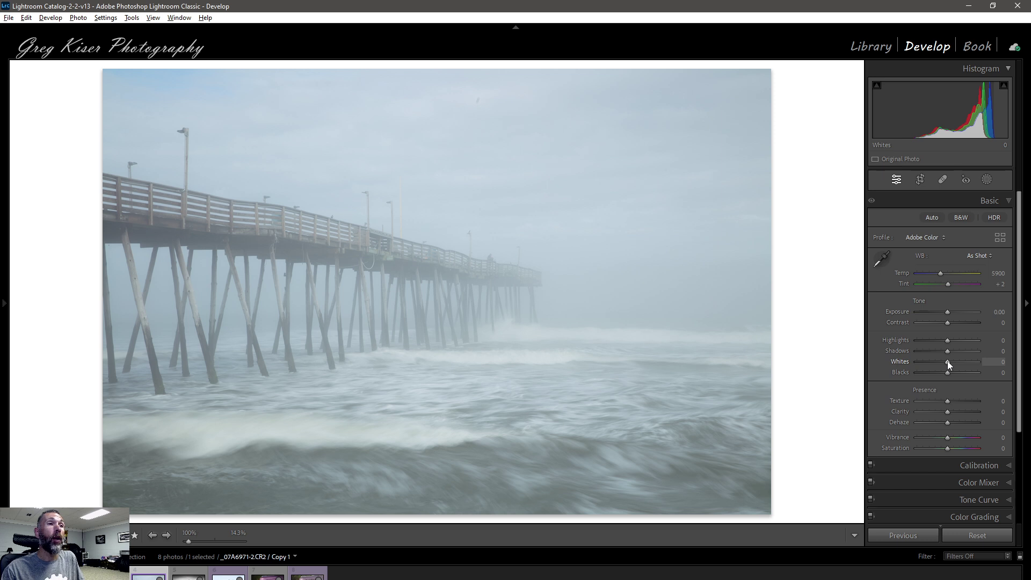
Step: Try Whites at +68 and Blacks at -81 on the pier copy using the clipping previews, and reset both to 0
drag(948, 361, 965, 360)
drag(967, 362, 968, 361)
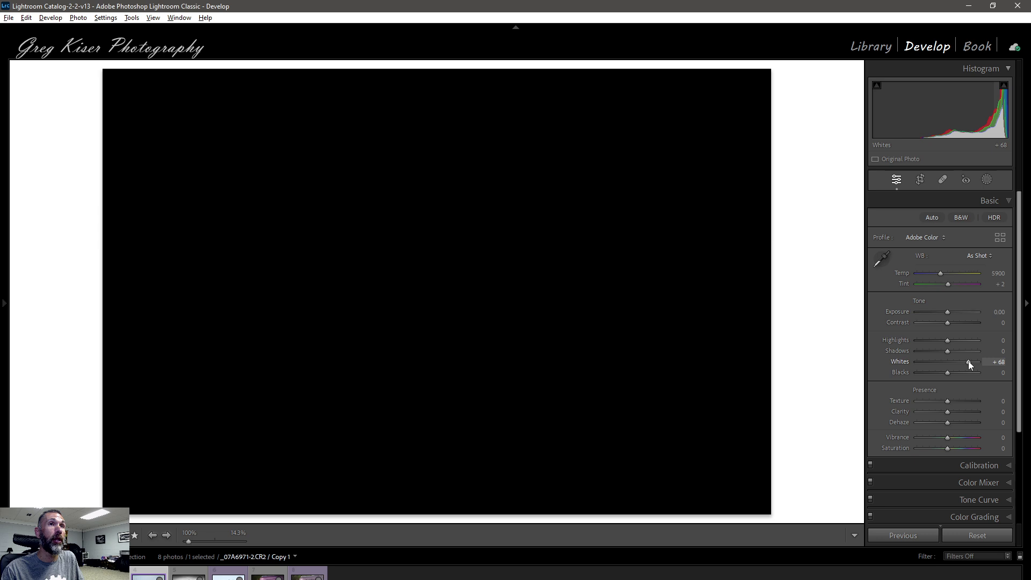
drag(968, 362, 969, 362)
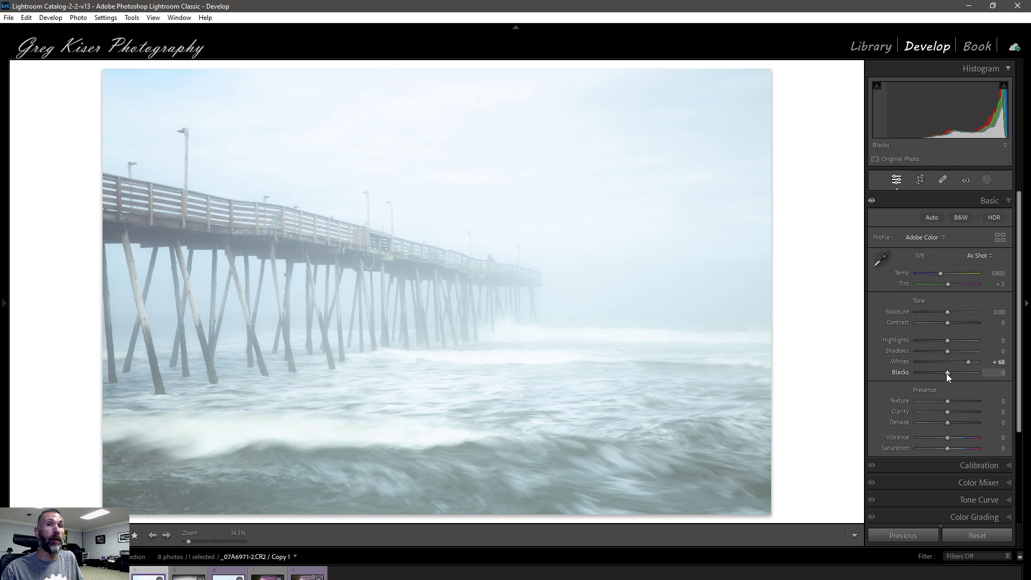
drag(946, 373, 922, 371)
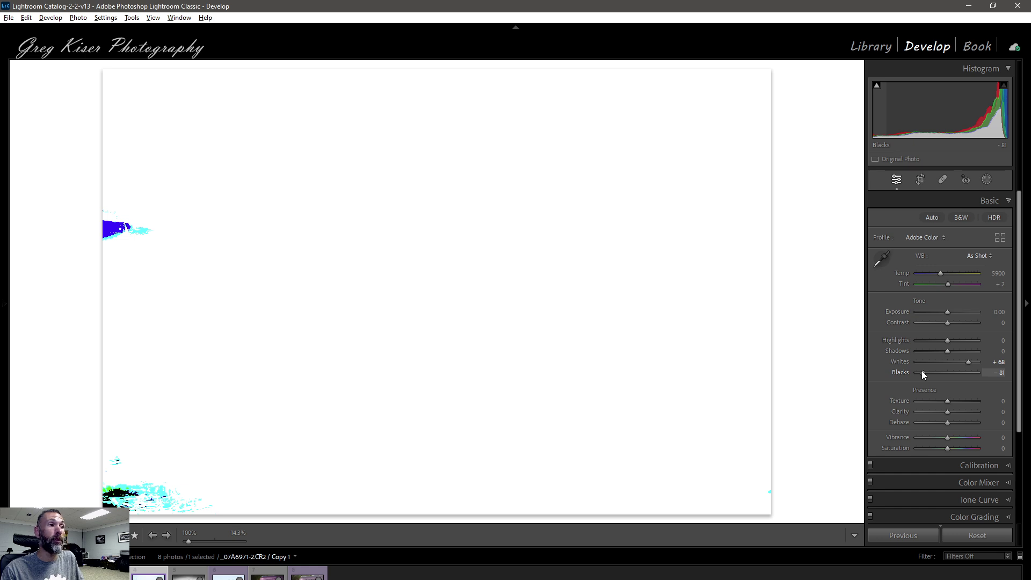
drag(922, 371, 921, 371)
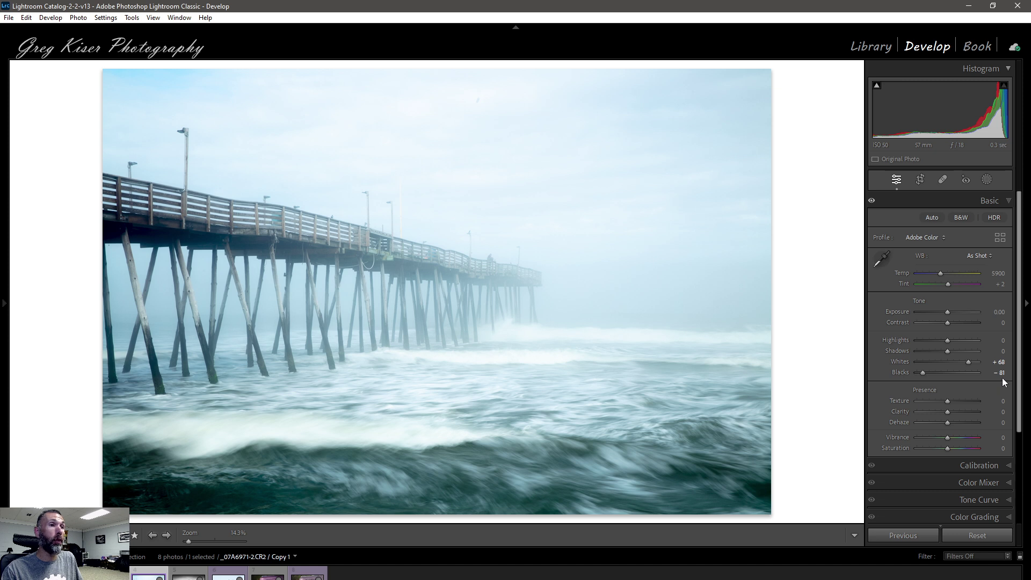
double_click(924, 371)
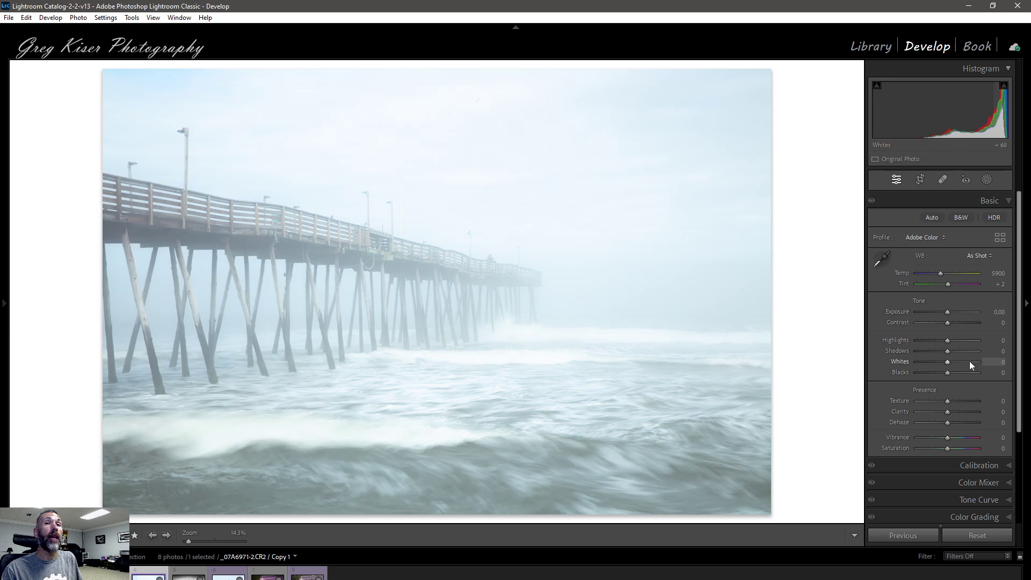
double_click(969, 361)
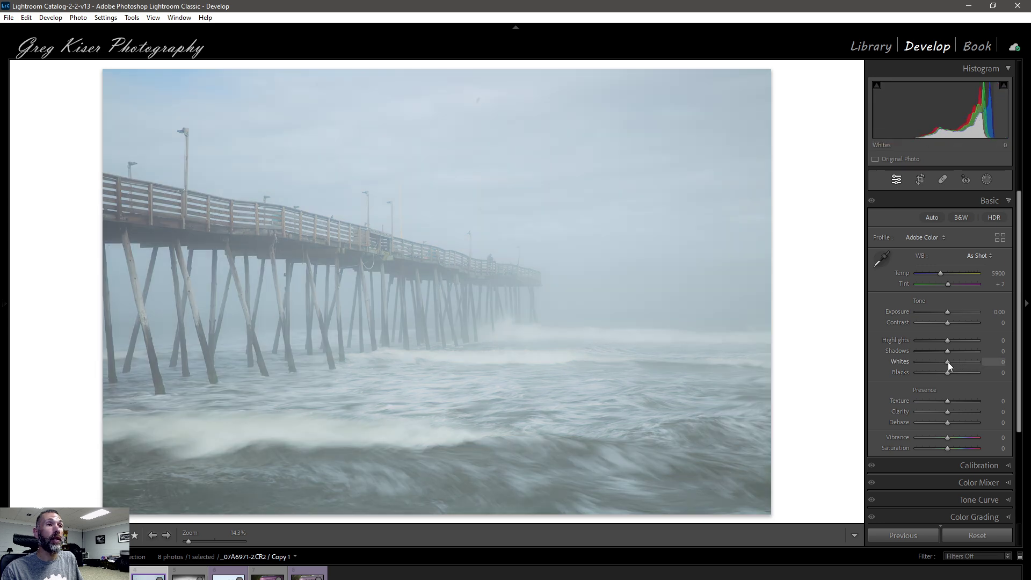
Step: Set Whites to +26 and Blacks to -53 on the pier copy, and open the edited version for comparison
drag(949, 362, 956, 362)
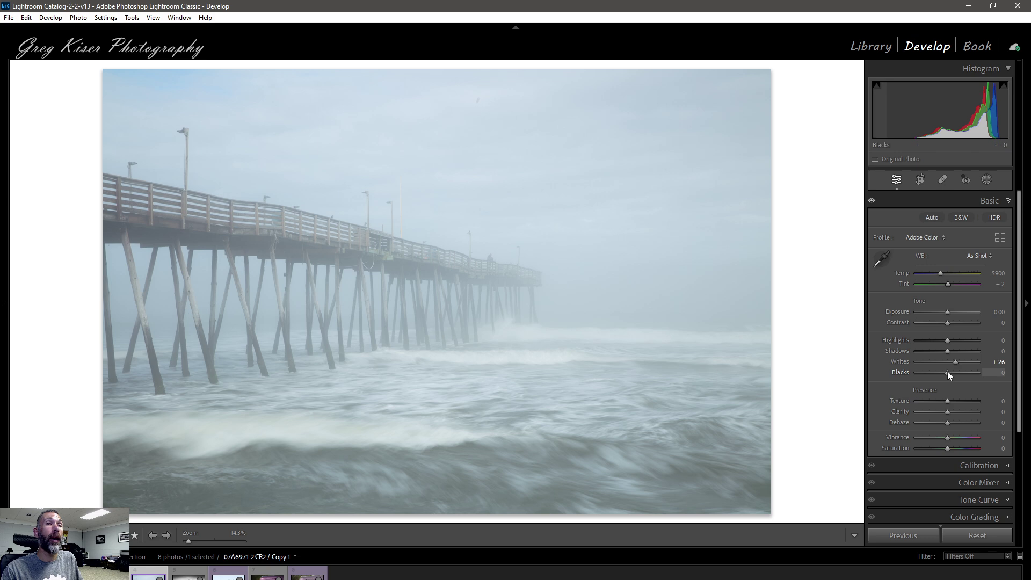
drag(948, 371, 931, 372)
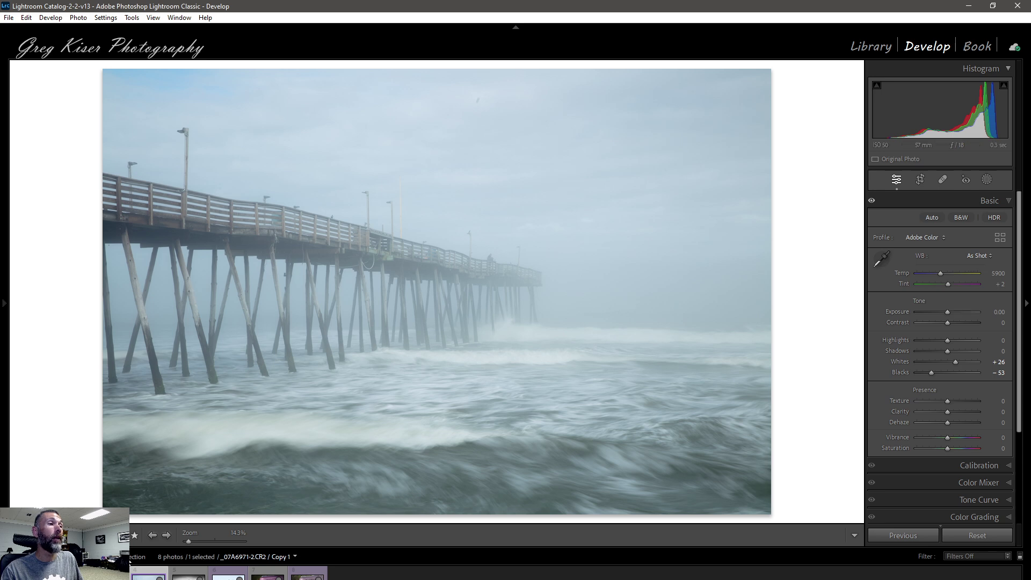
click(110, 574)
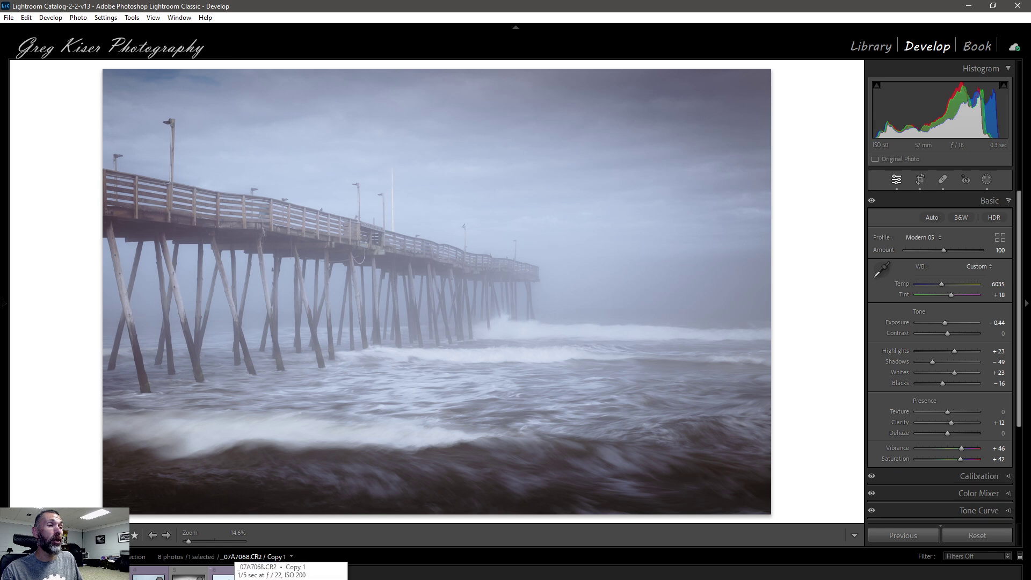
Step: Open the unedited virtual copy of the wooden stairs photo _07A7068.CR2 and apply the B&W 01 profile
click(224, 576)
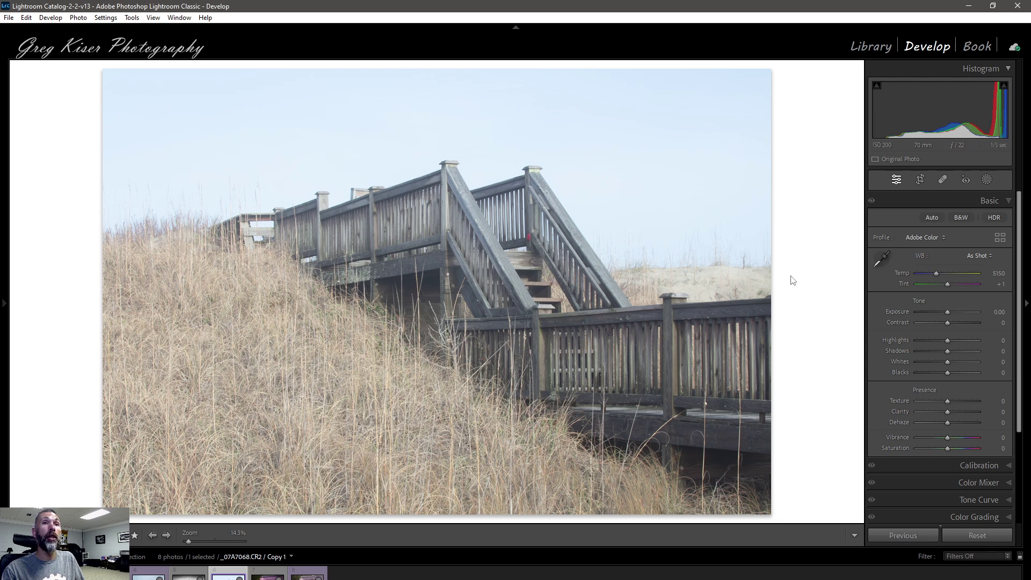
click(1002, 242)
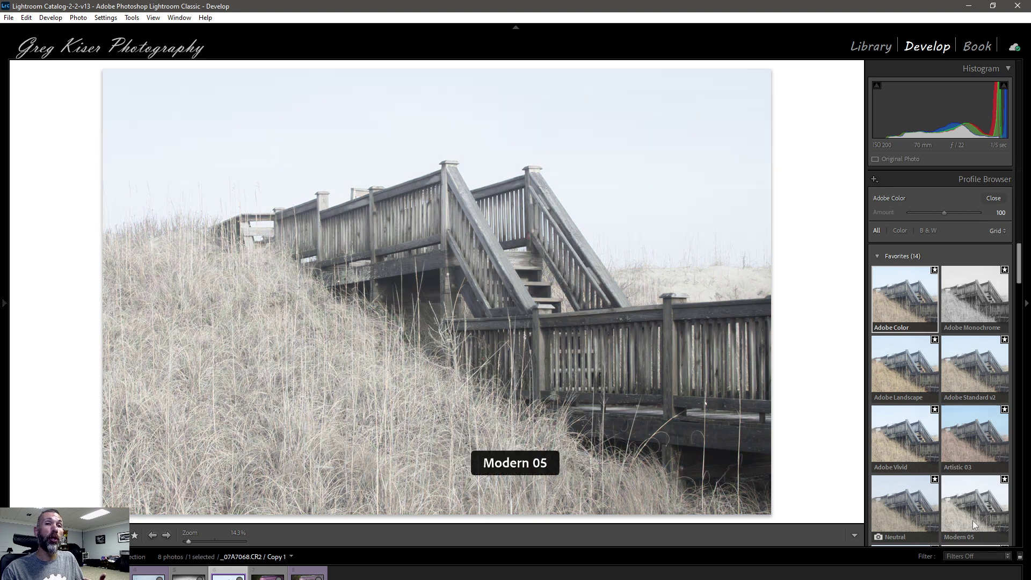
scroll(973, 520, down, 3)
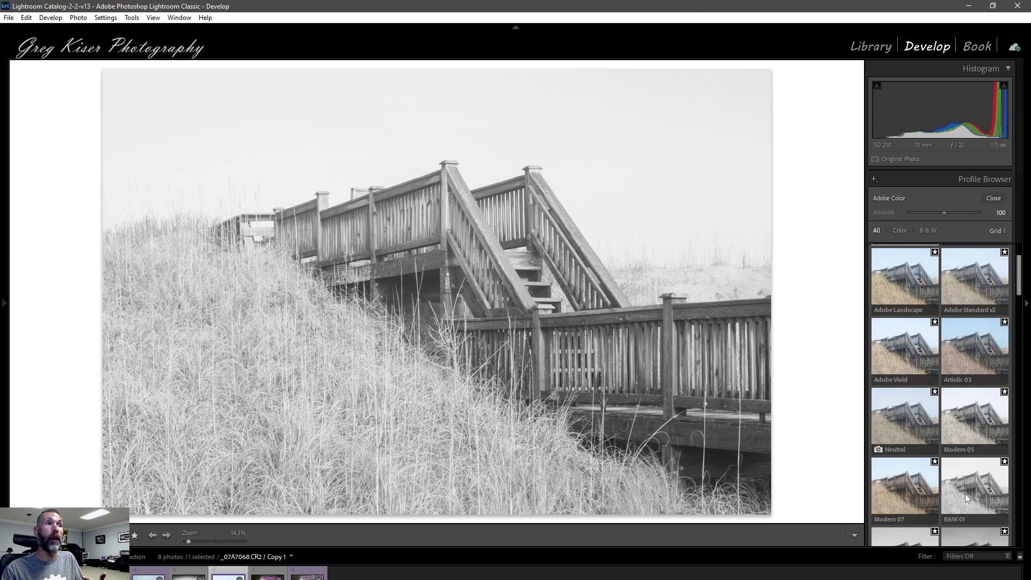
click(966, 494)
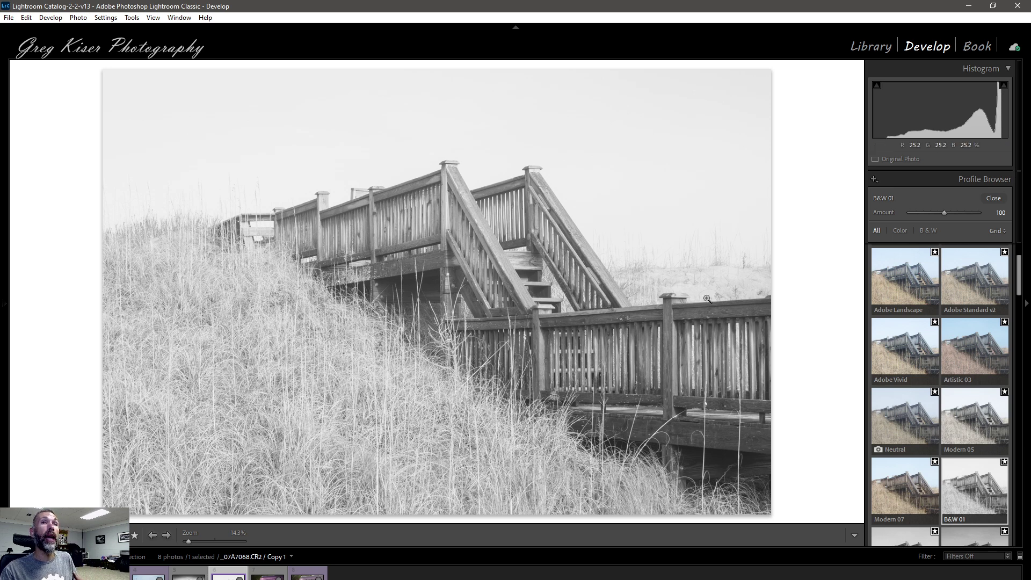
click(992, 198)
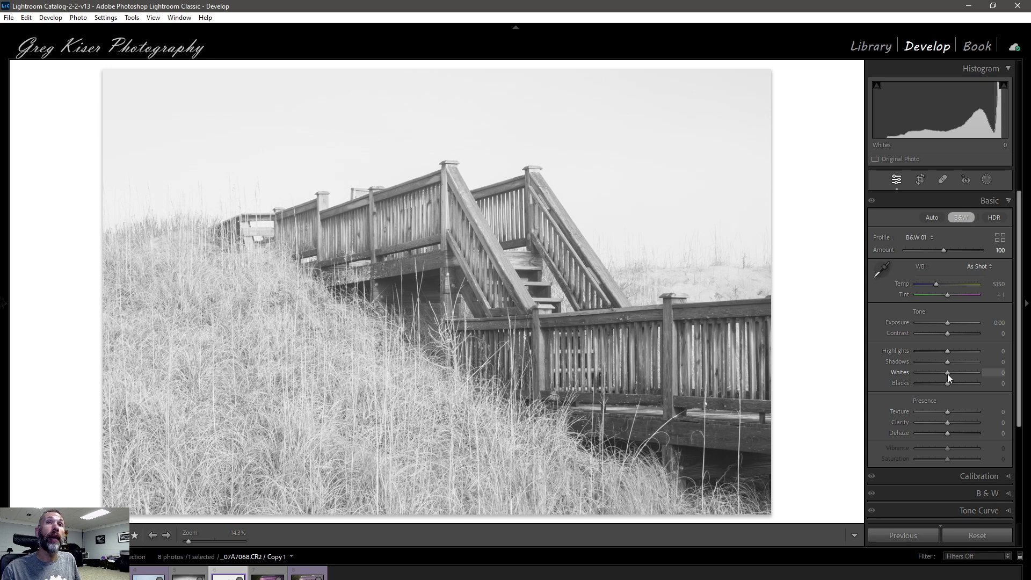
Step: Try Whites at +72 with the highlight clipping overlay shown on the stairs photo, and return Whites to 0
drag(948, 374, 957, 372)
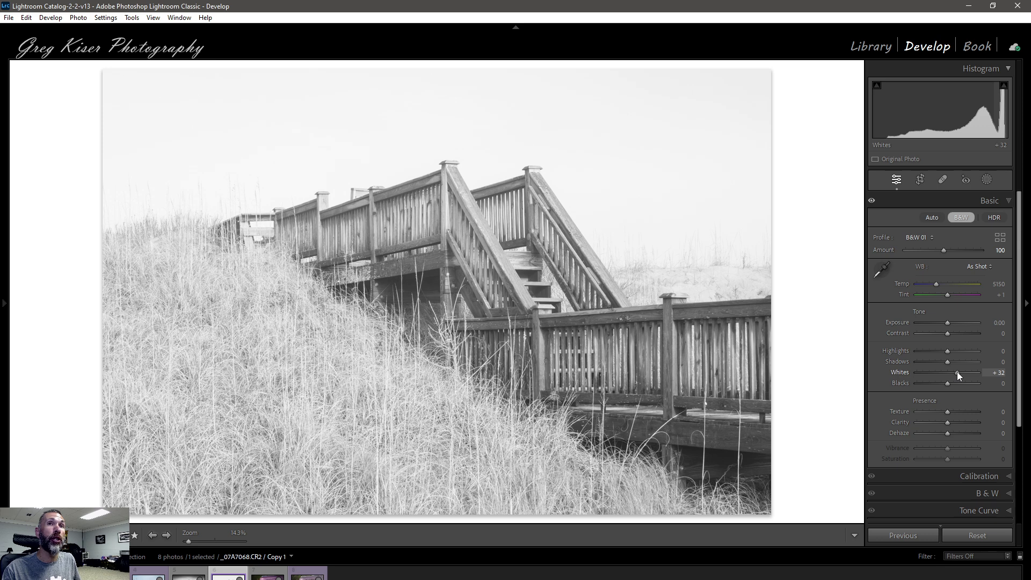
drag(957, 372, 970, 371)
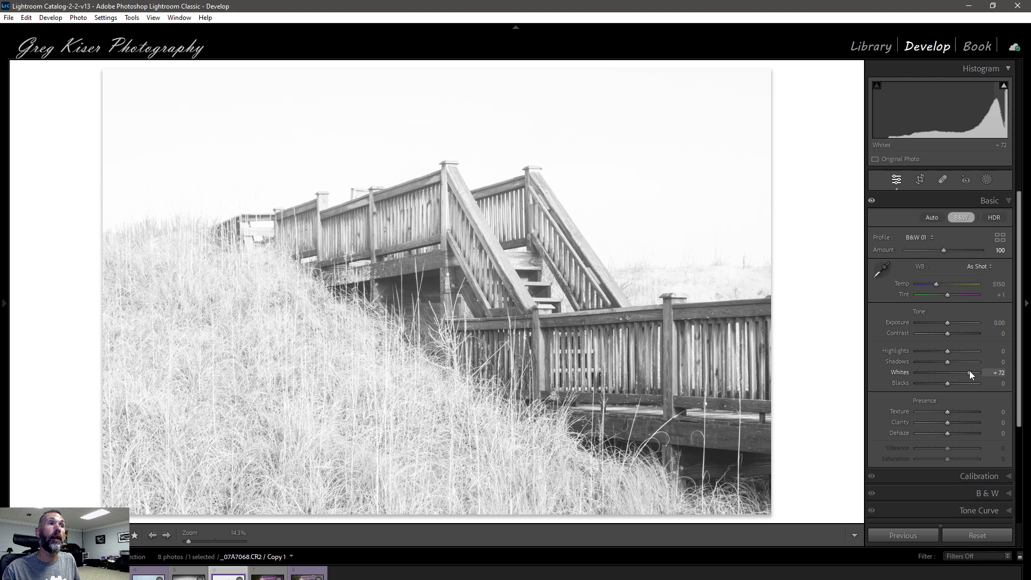
click(1004, 86)
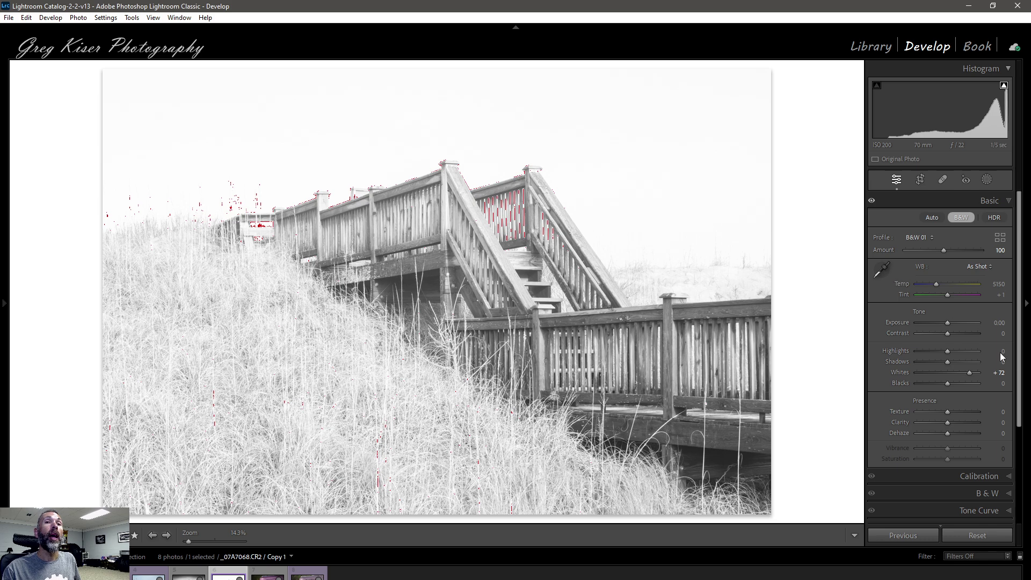
drag(969, 372, 947, 373)
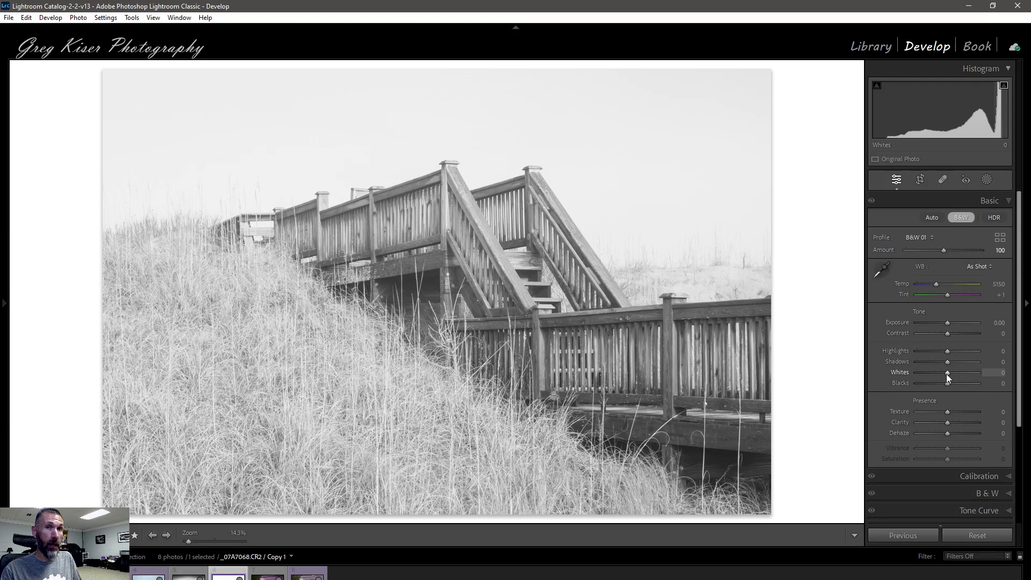
Step: Set Whites to +46 on the black-and-white stairs copy, using the clipping preview to judge the highlights
alt+click(949, 373)
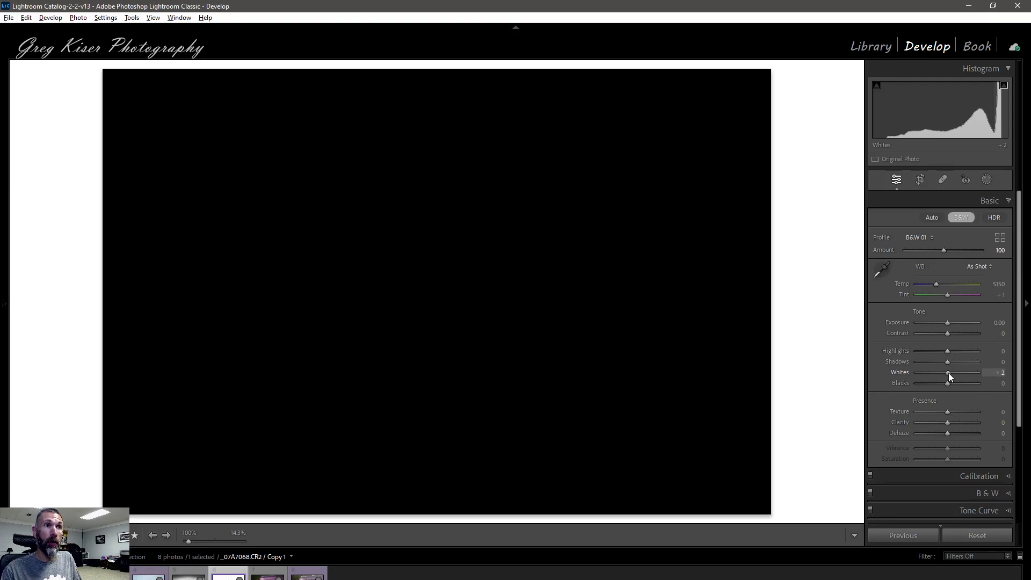
drag(948, 373, 962, 371)
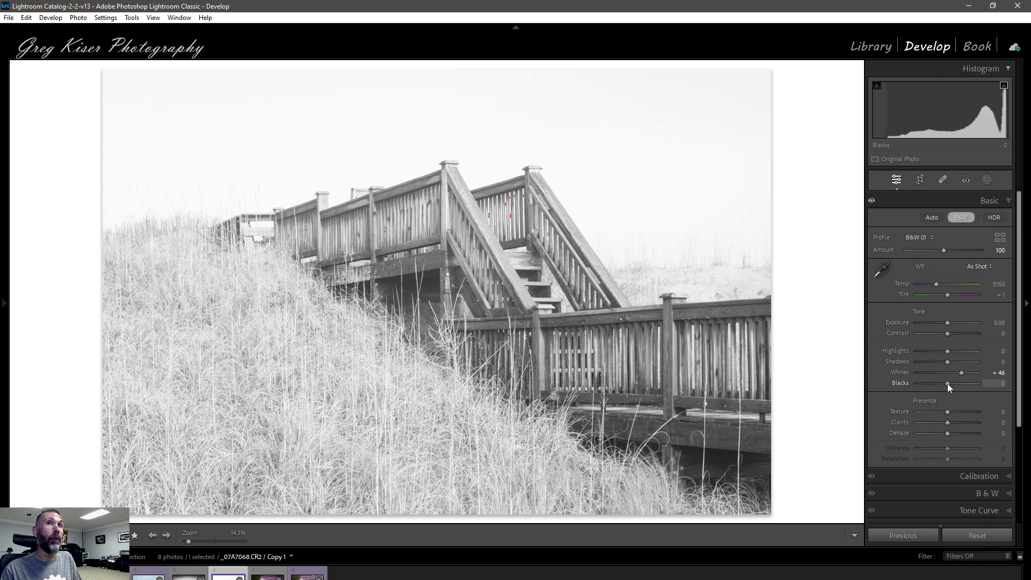
Step: Try Blacks at -46, return it to 0, and set it to -54 using the clipping preview to judge the shadows
drag(946, 384, 934, 386)
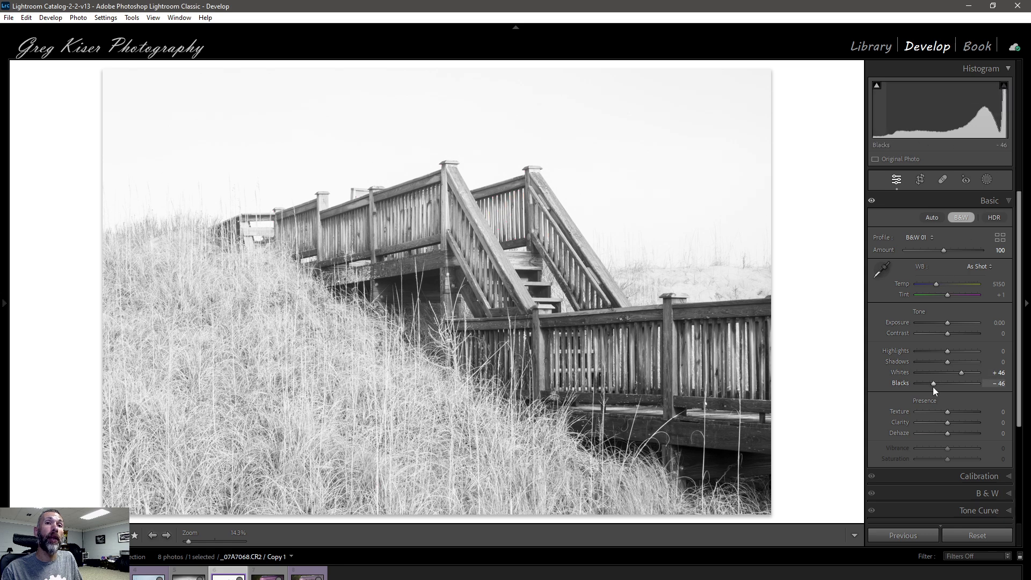
drag(934, 385, 948, 383)
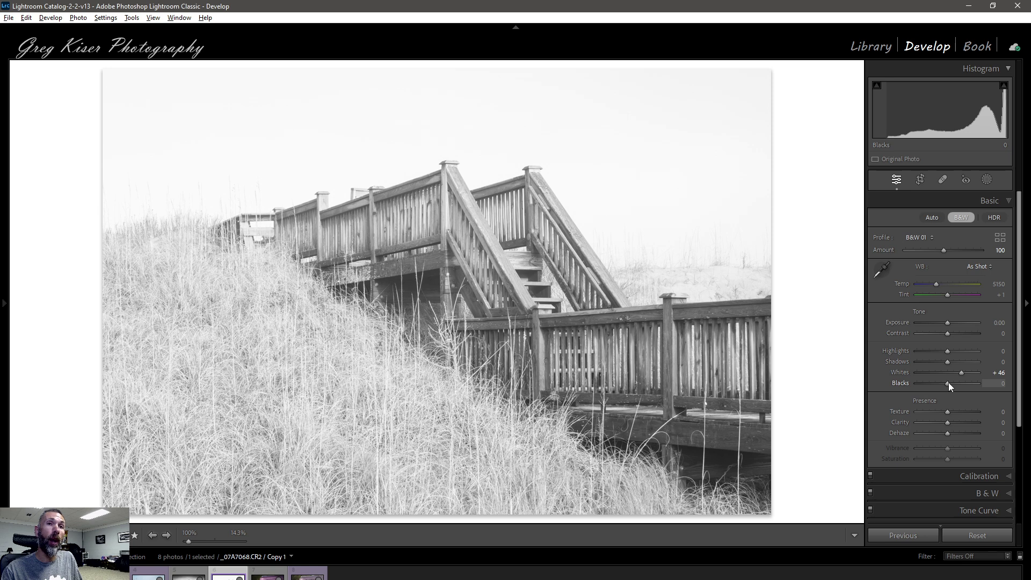
alt+click(949, 382)
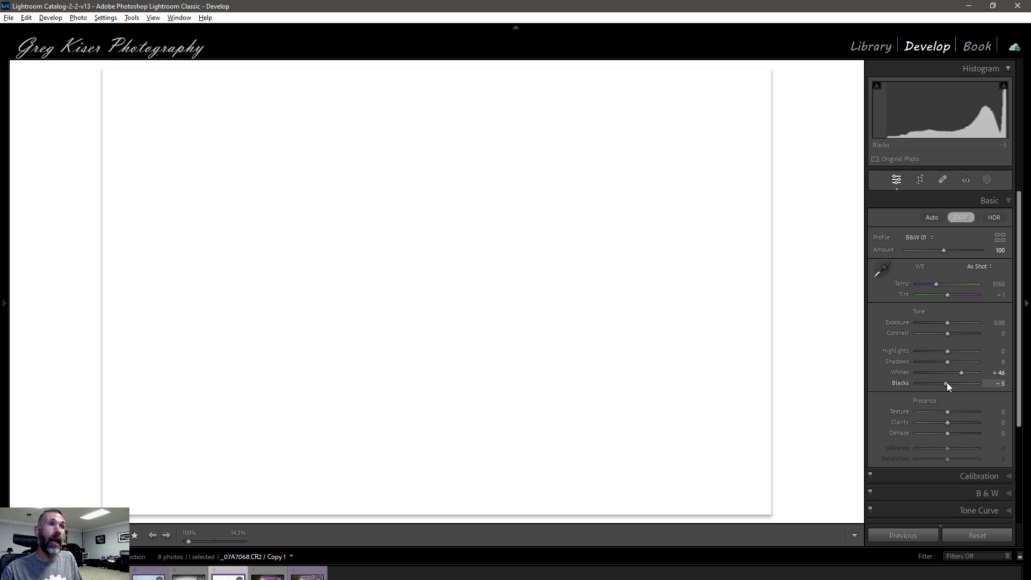
drag(947, 383, 933, 383)
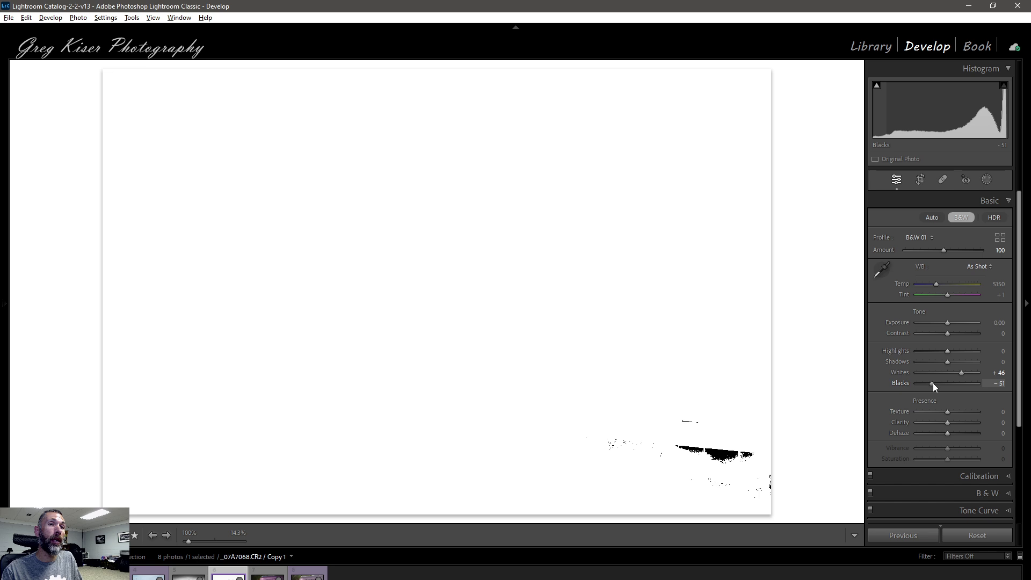
drag(933, 383, 932, 382)
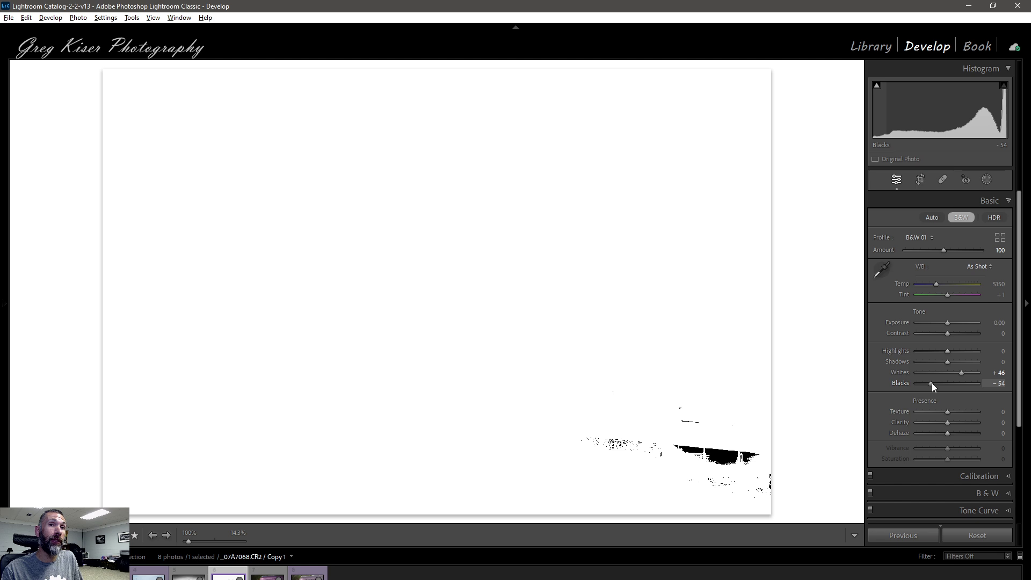
drag(933, 382, 933, 382)
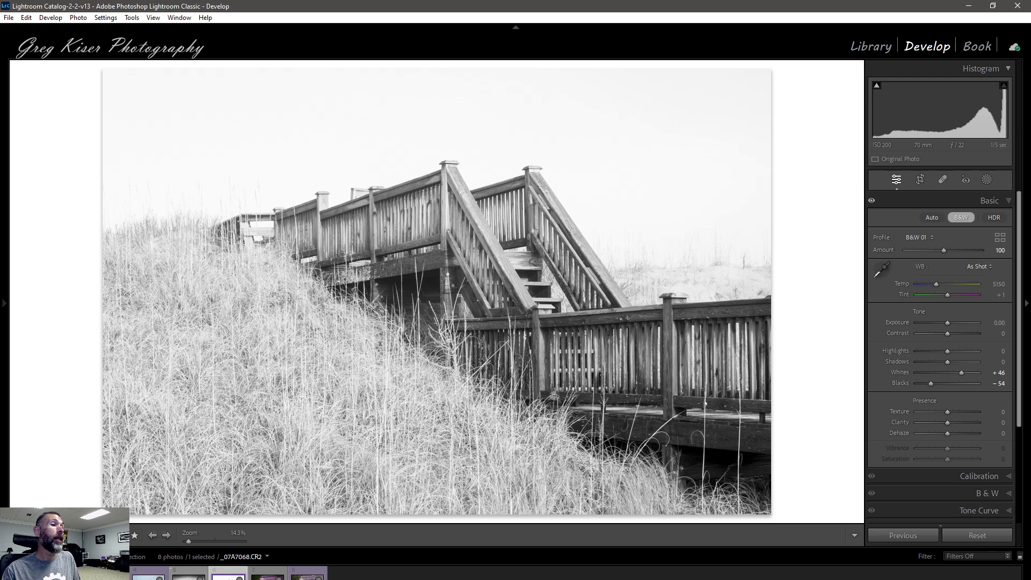
Step: Open the edited black-and-white version of the stairs photo and check its shadow clipping on the photo
key(Left)
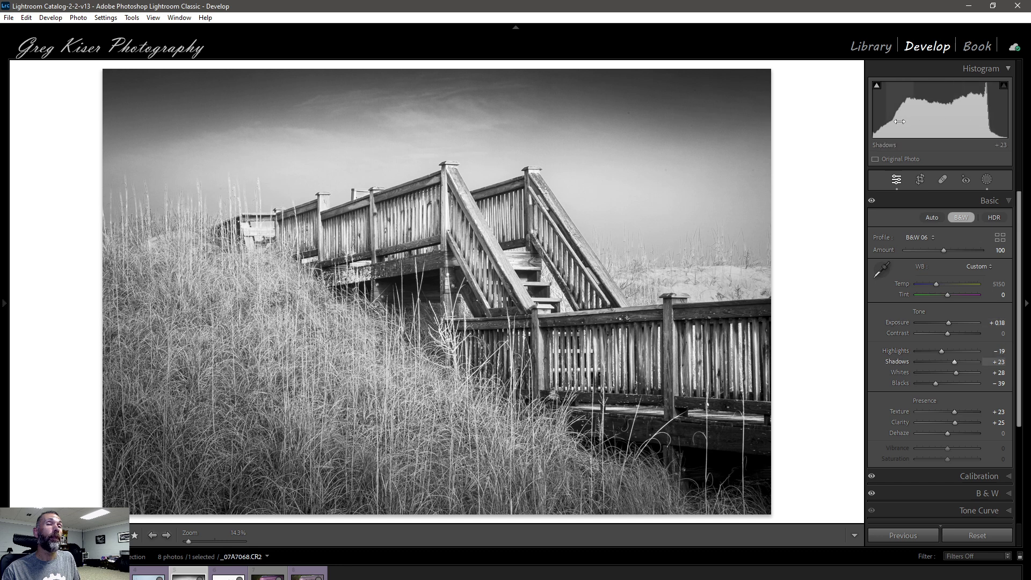
click(877, 87)
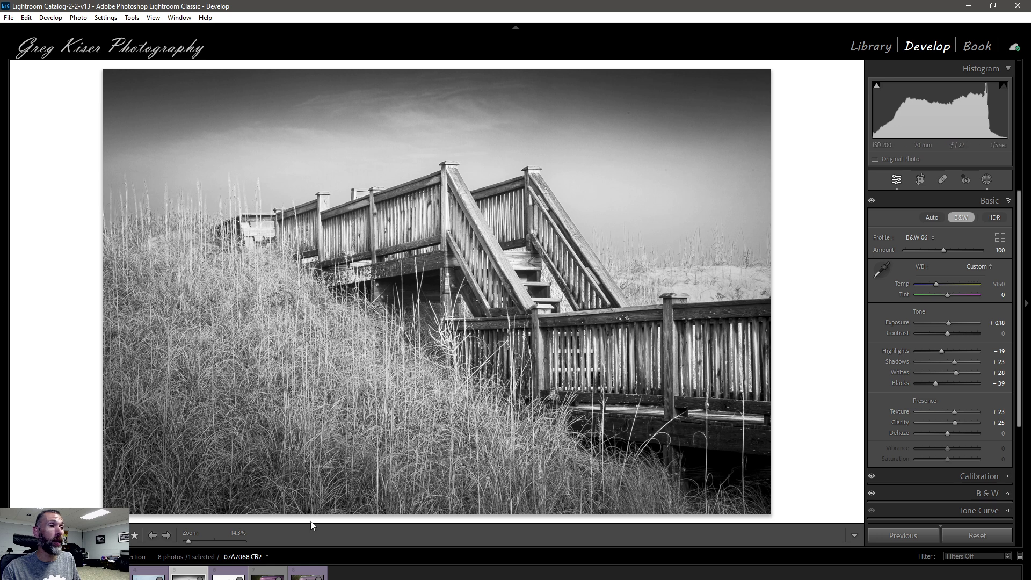
Step: Check highlight clipping in the unedited virtual copy of the purple car photo _07A7526.CR2, and open the edited version
click(305, 573)
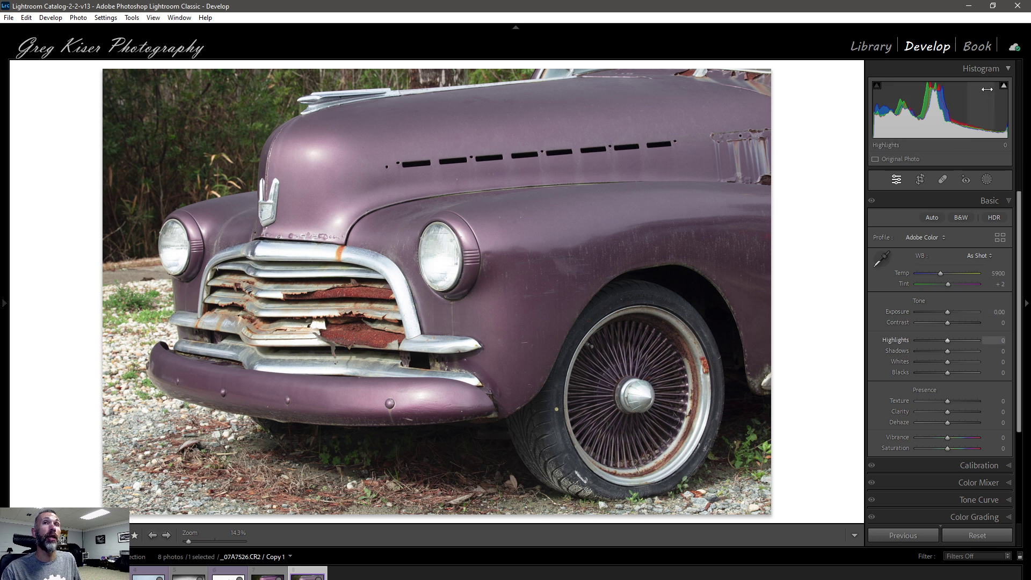
click(1004, 85)
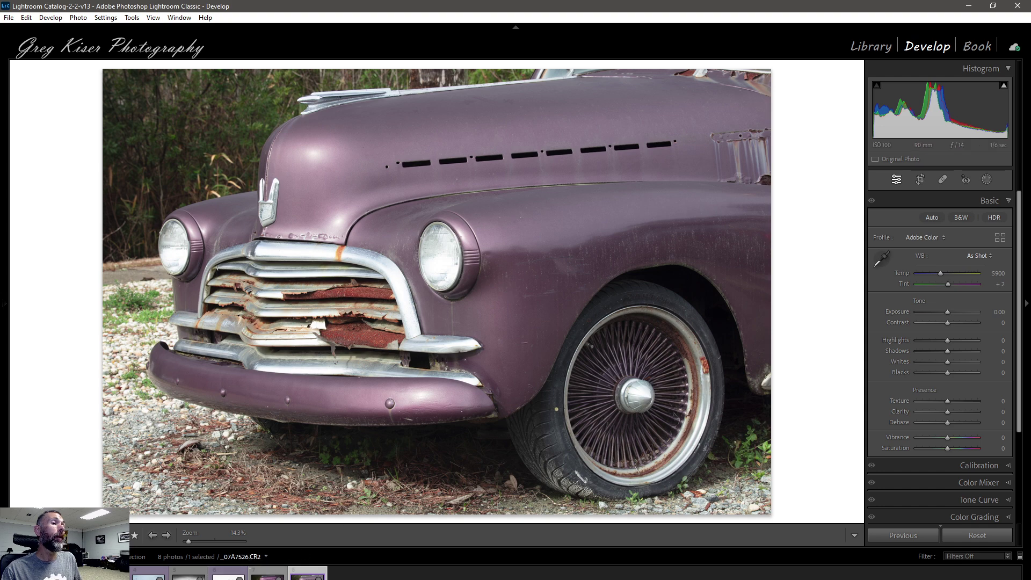
click(268, 576)
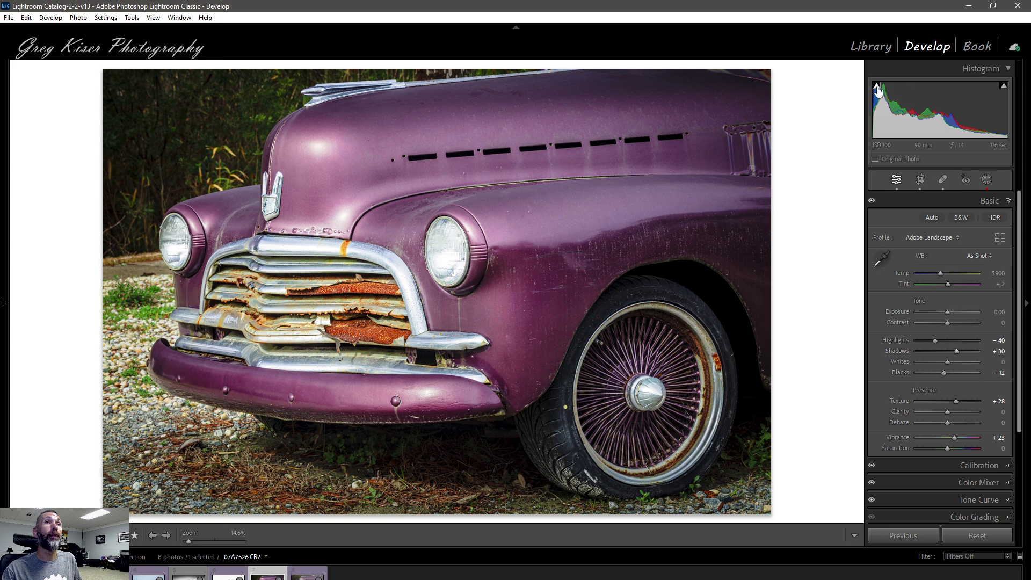
Step: Check shadow and highlight clipping in the edited purple car photo, and open its unedited virtual copy
mouse_move(877, 89)
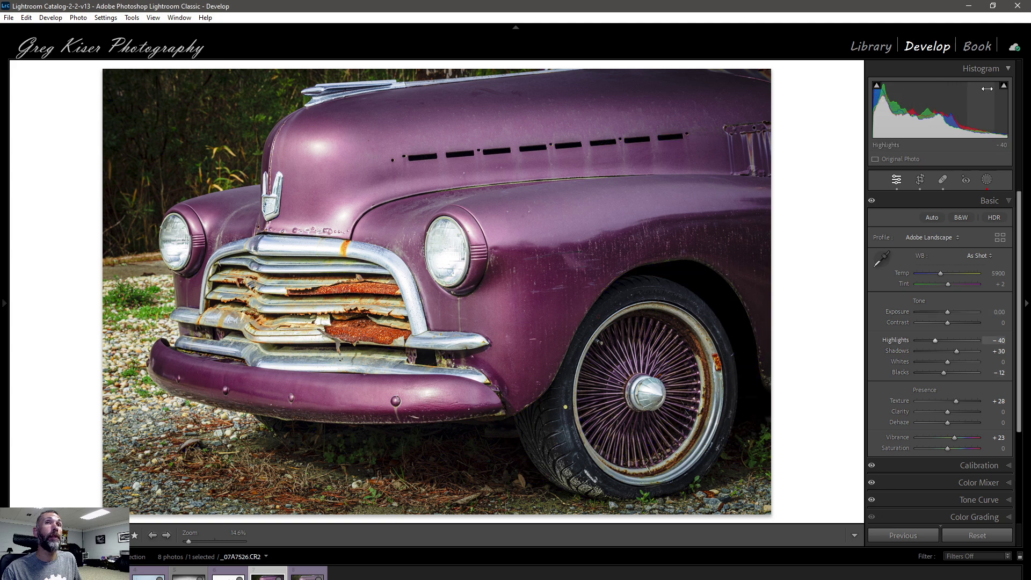
mouse_move(1004, 89)
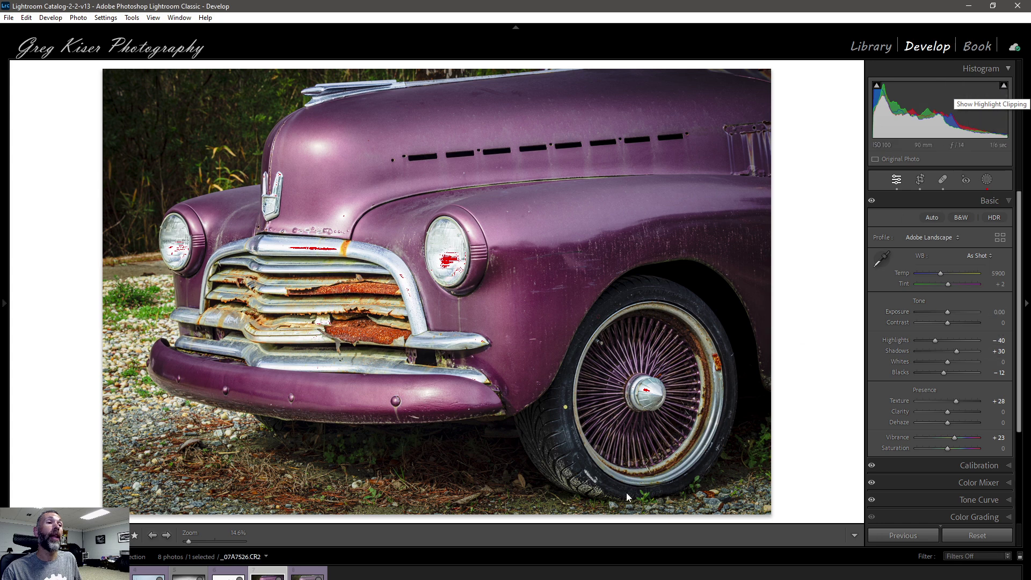
key(ctrl+apostrophe)
key(ctrl+shift+r)
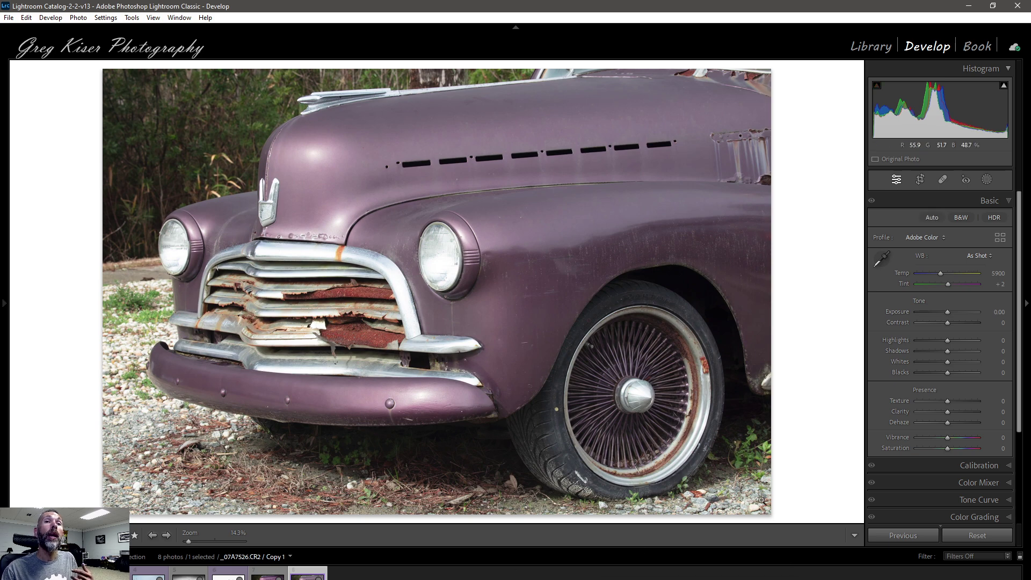
Step: Apply the Adobe Landscape profile to the virtual copy of the purple car photo
click(1000, 239)
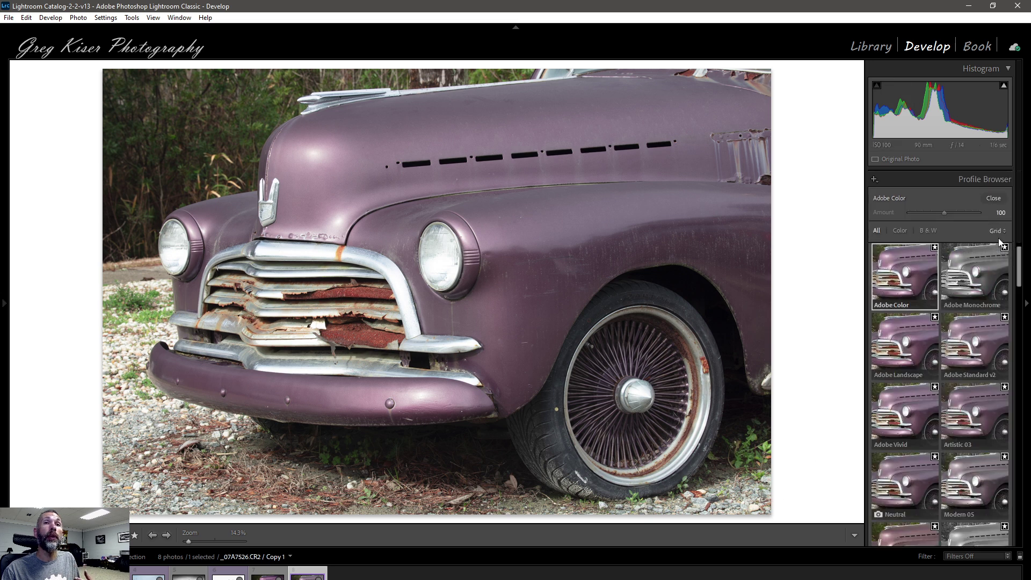
click(897, 344)
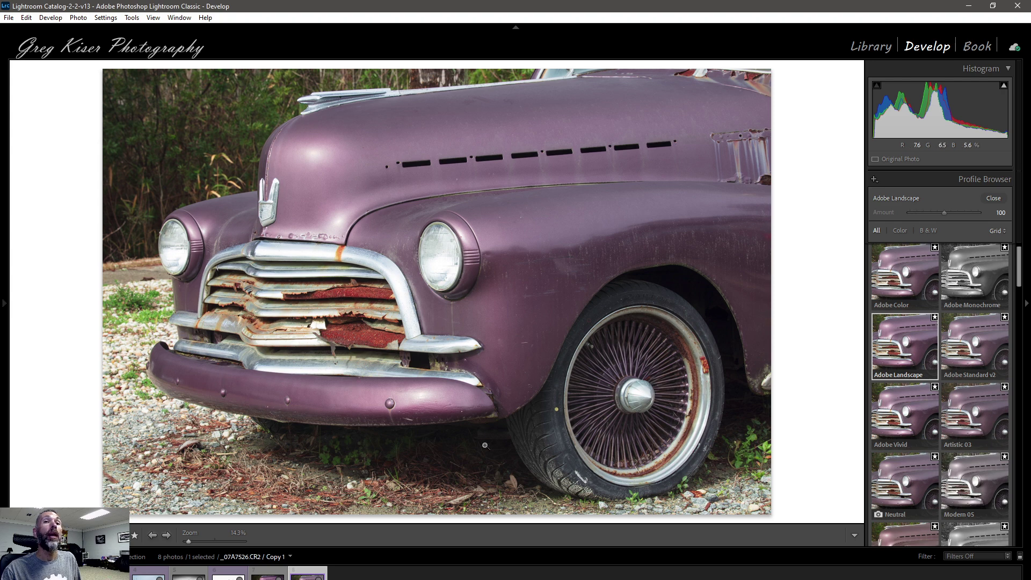
click(994, 198)
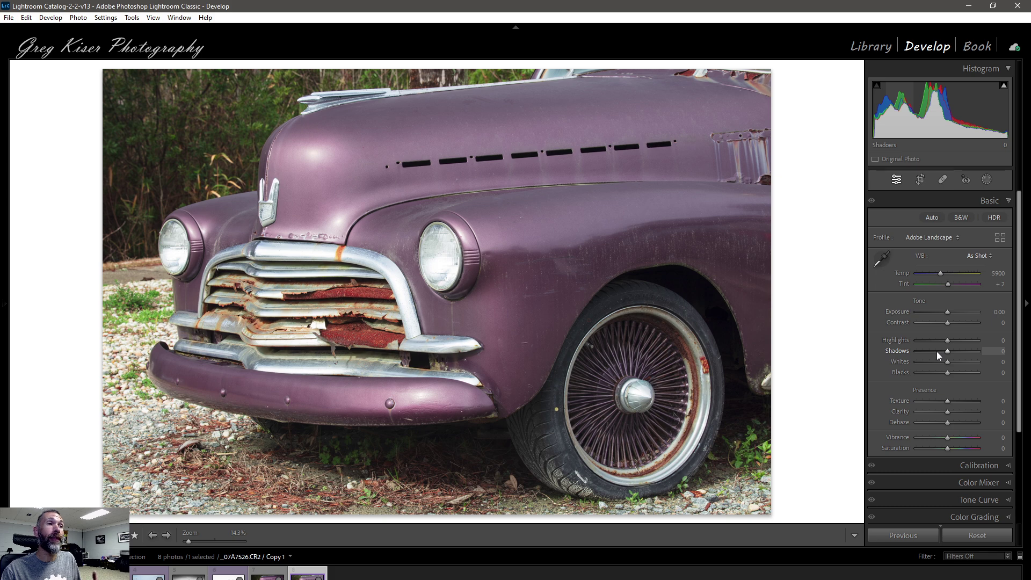
Step: Check the car copy's highlight clipping with the histogram's clipping indicator and the Whites clipping preview
click(1004, 87)
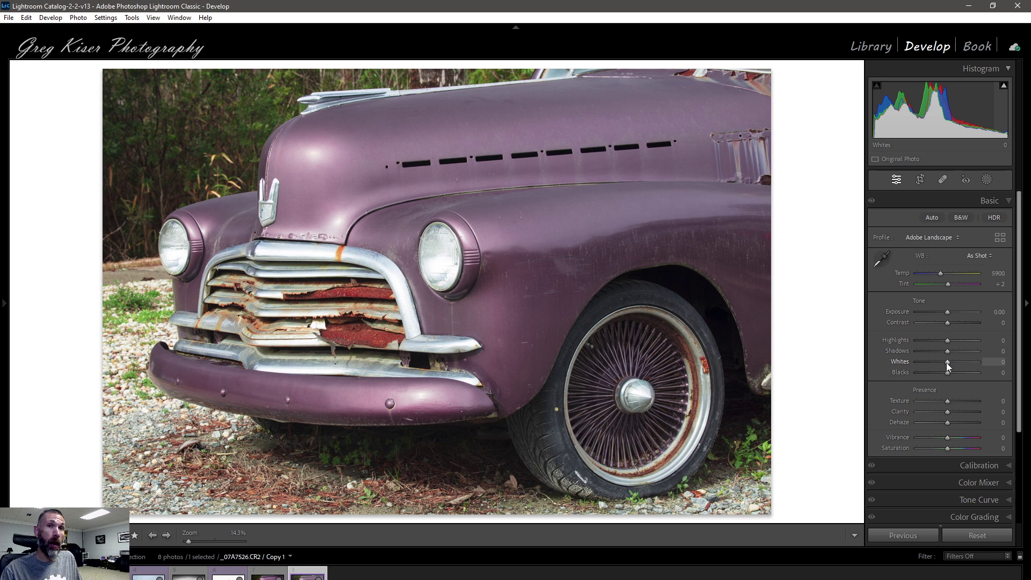
click(1004, 86)
click(1004, 87)
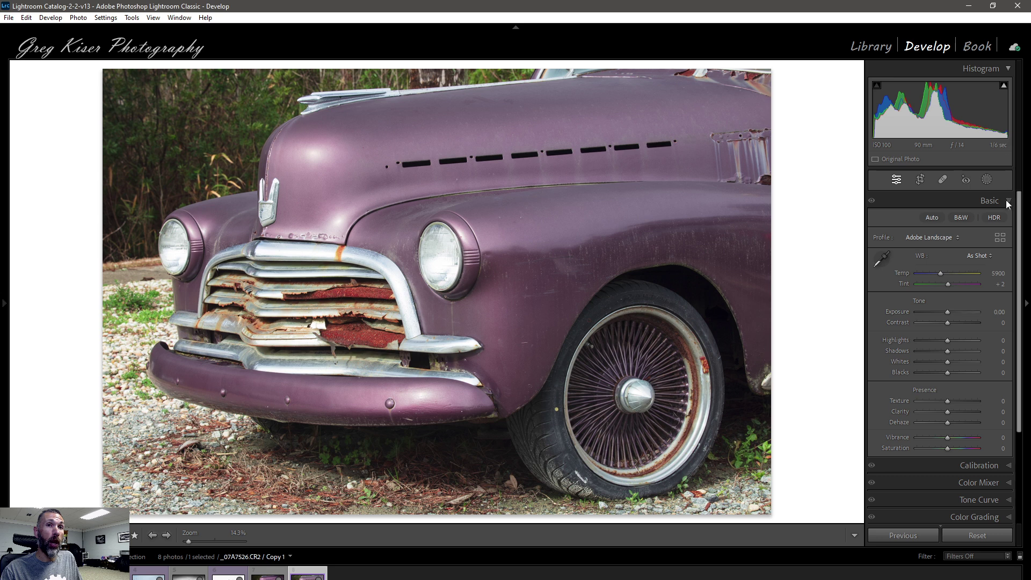
key(alt)
alt+click(946, 361)
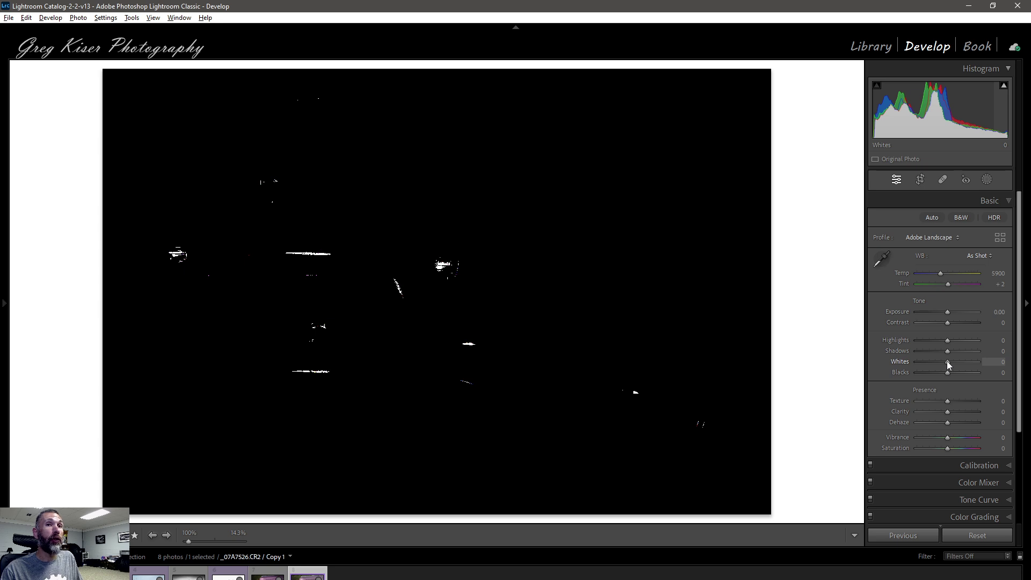
Step: Lower Highlights to -58 and set Whites to +14 on the car copy, using the clipping preview to judge the highlights
drag(947, 361, 931, 342)
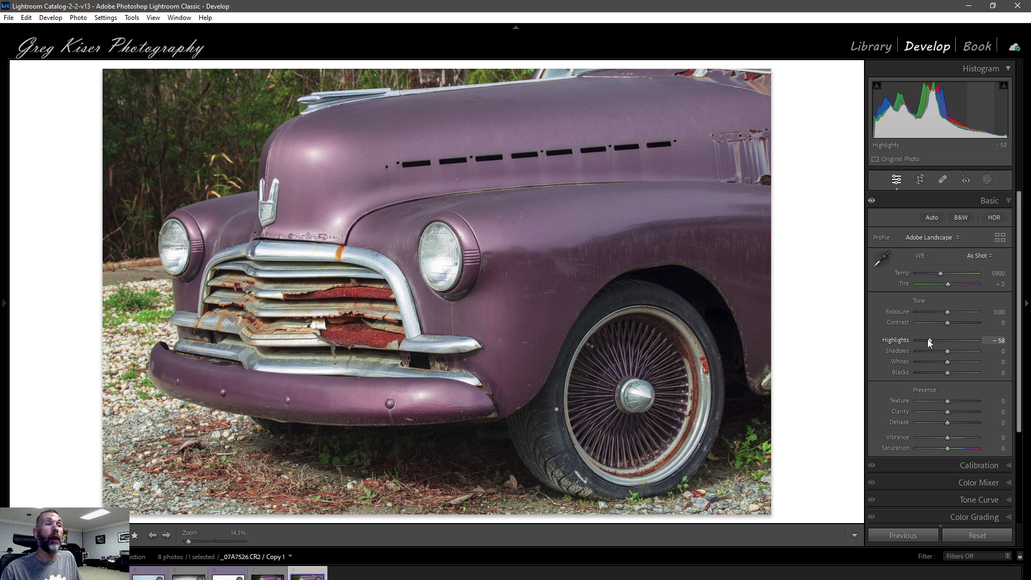
alt+click(948, 361)
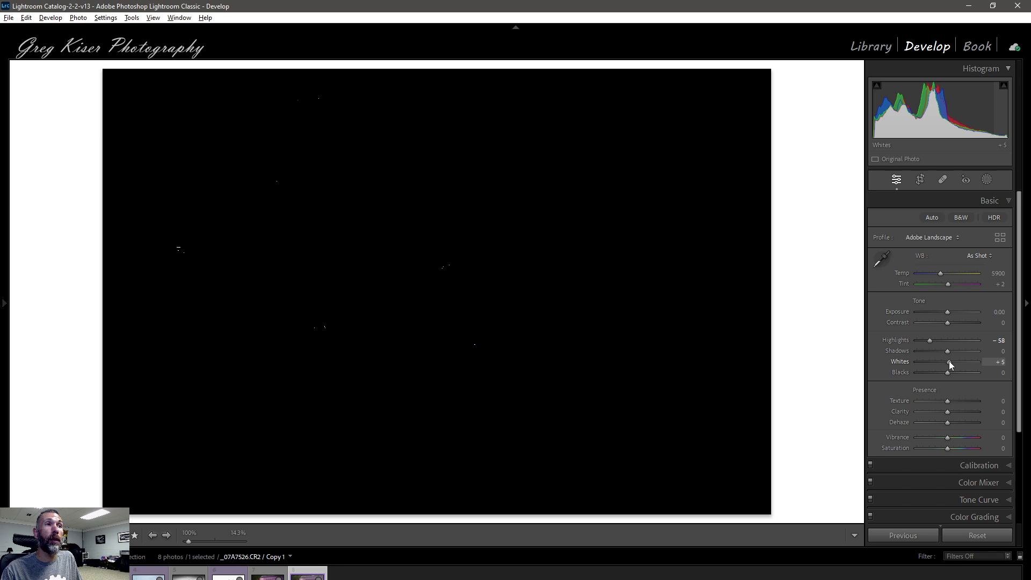
drag(950, 361, 953, 361)
drag(952, 361, 952, 361)
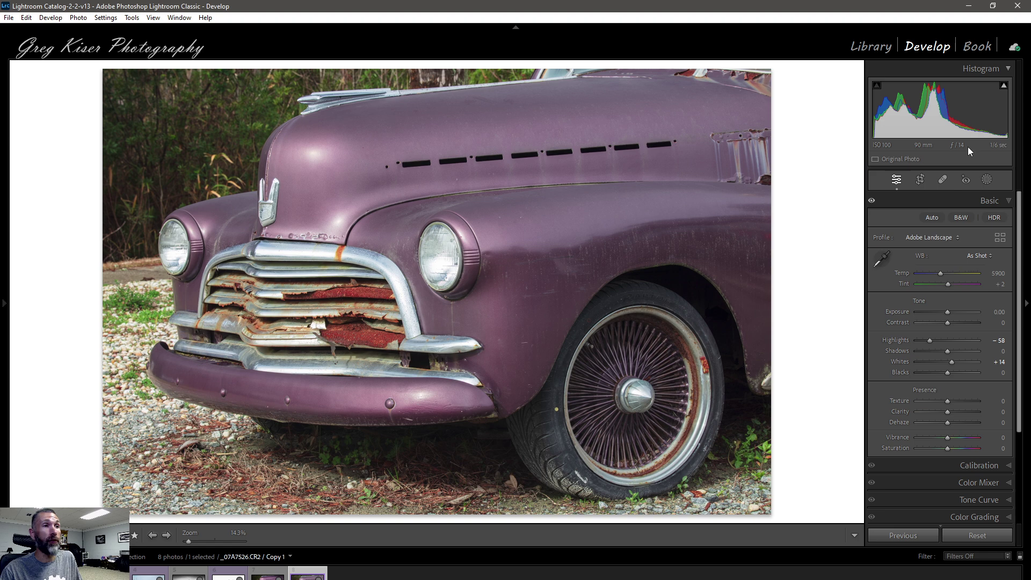
Step: Set Blacks to -14 on the car copy, using the clipping preview to judge the shadows
alt+click(948, 372)
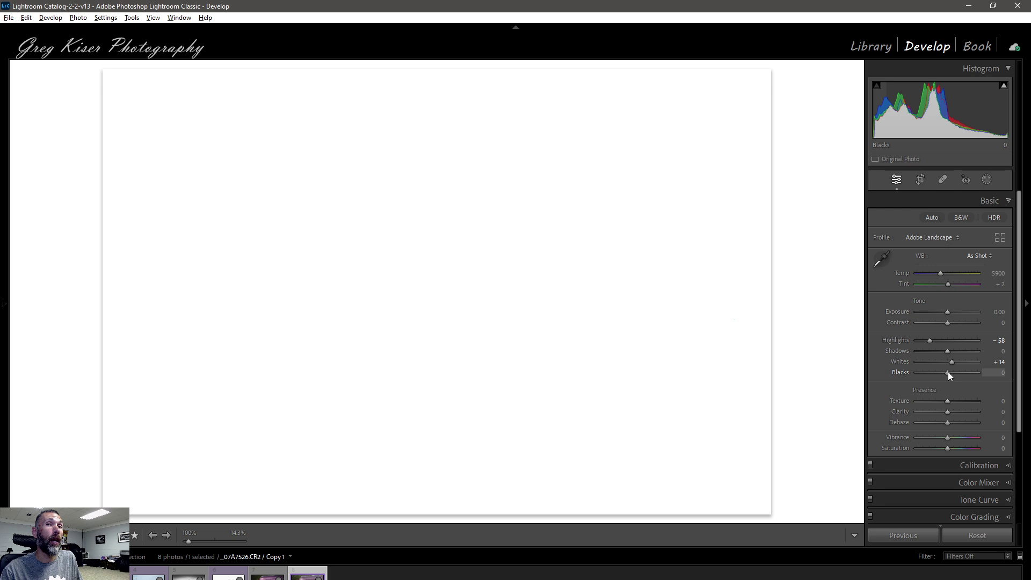
drag(947, 372, 945, 372)
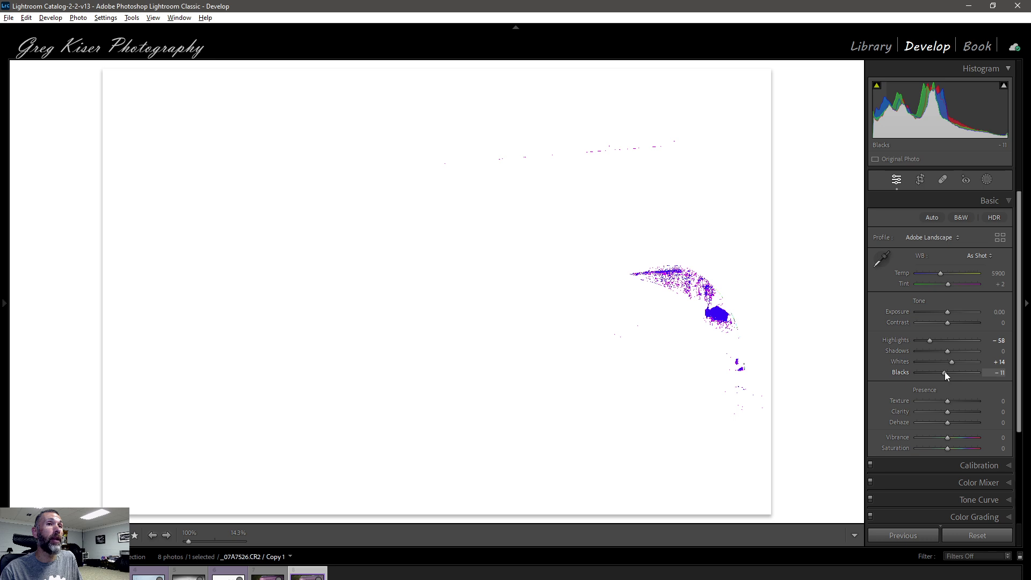
drag(945, 372, 943, 372)
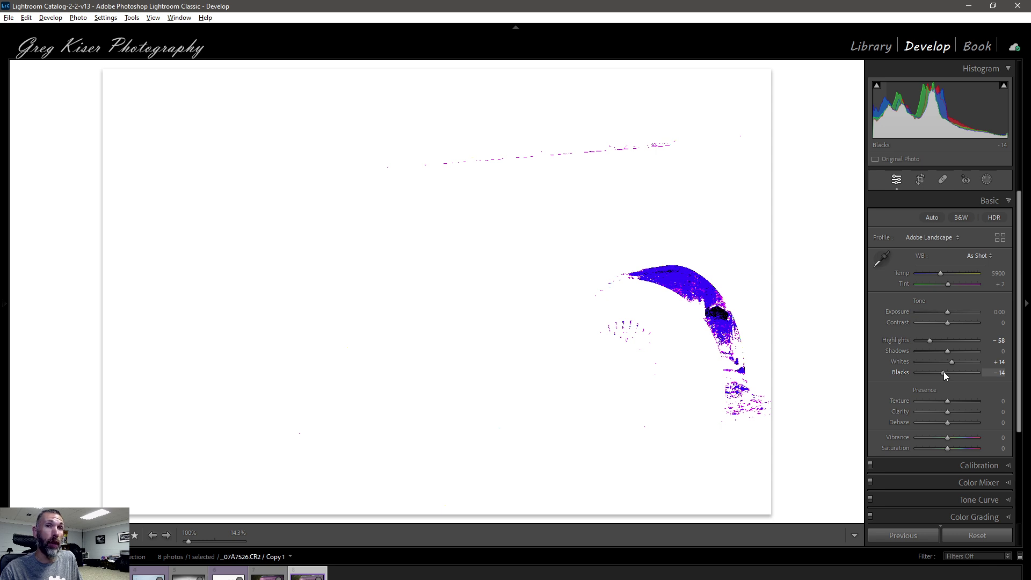
drag(943, 372, 943, 371)
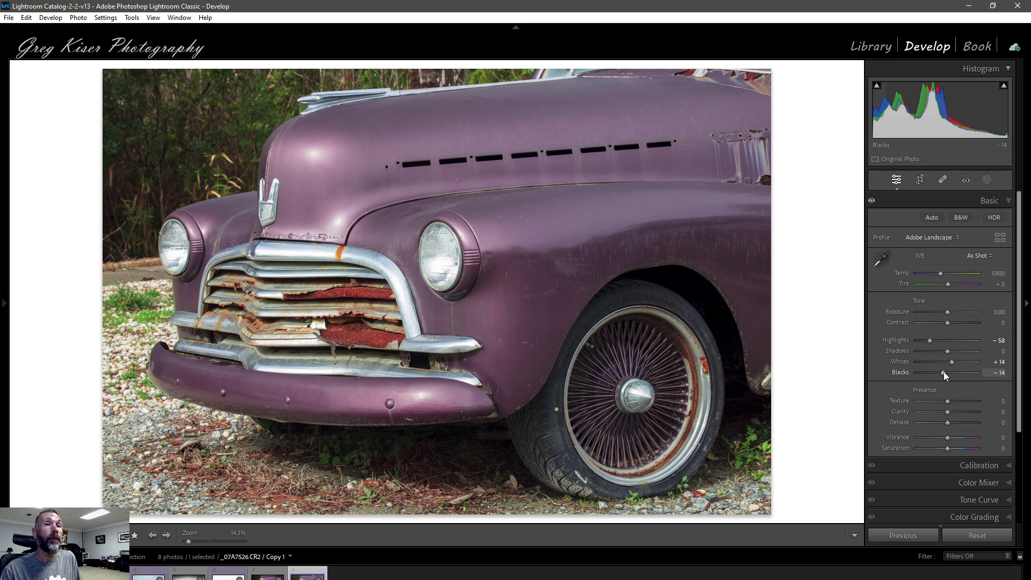
Step: Compare the car copy with and without its Basic adjustments several times, leaving the adjustments on
click(871, 202)
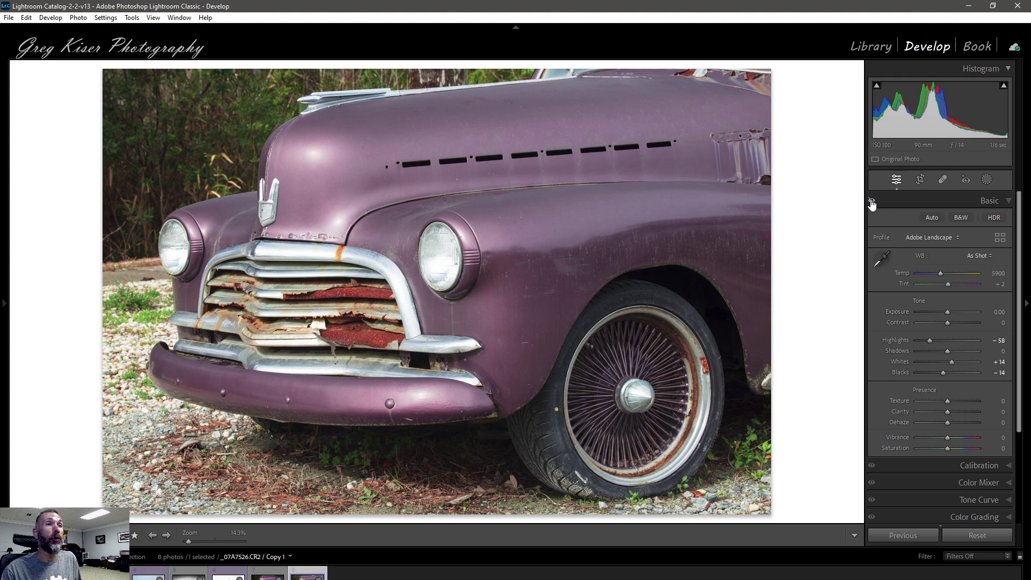
click(871, 202)
click(871, 202)
click(872, 203)
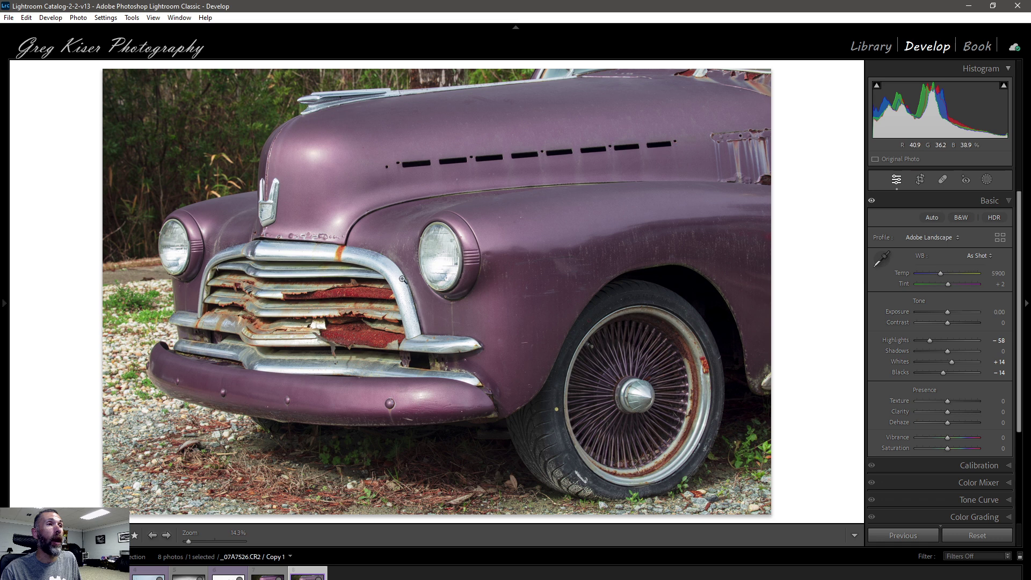
click(872, 202)
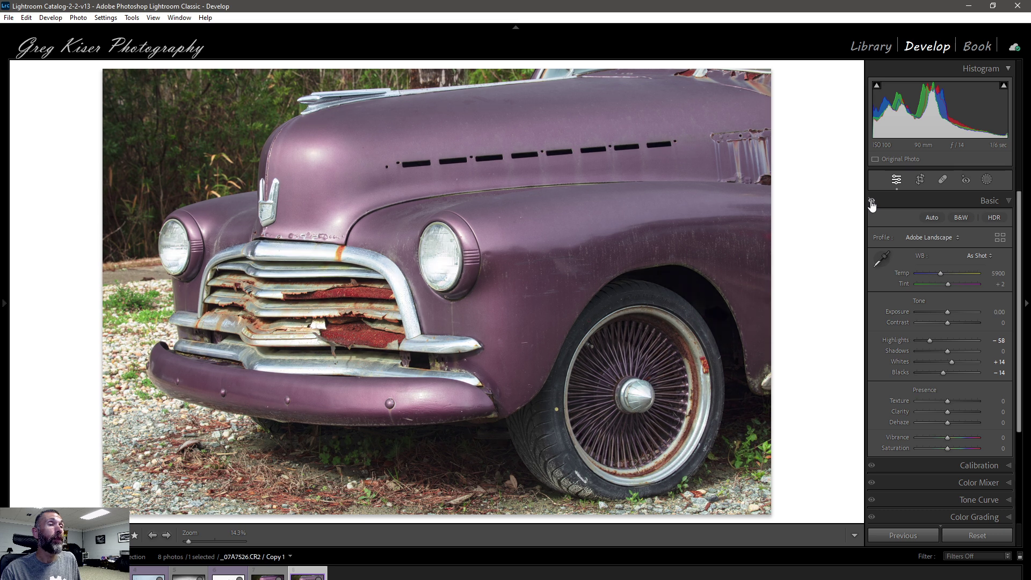
click(872, 202)
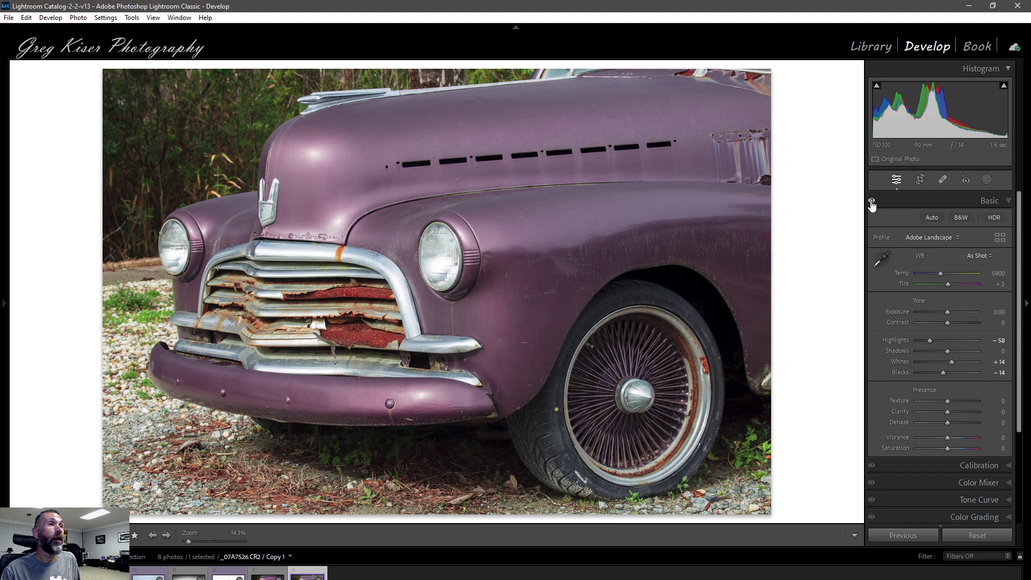
click(872, 202)
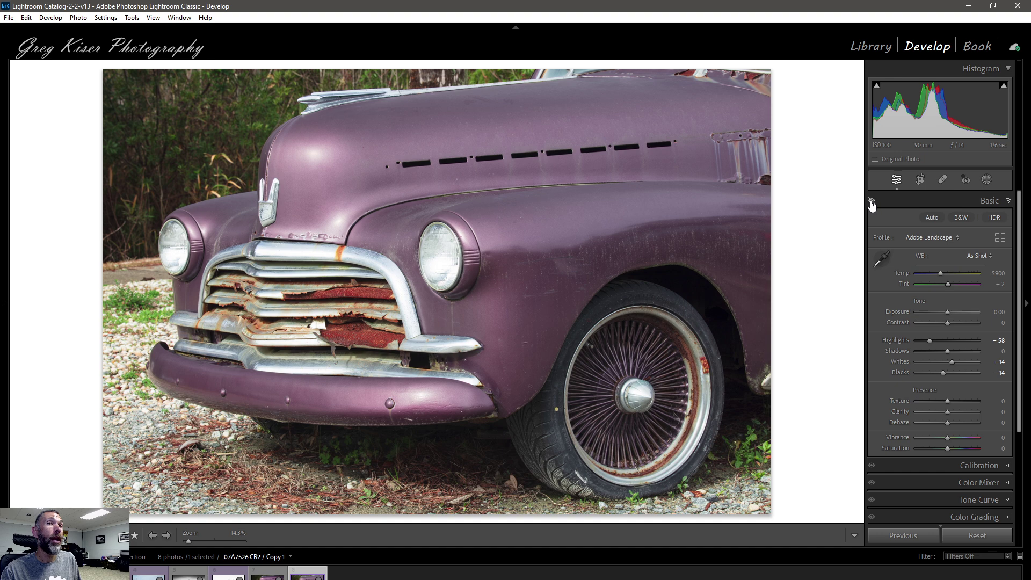
click(872, 202)
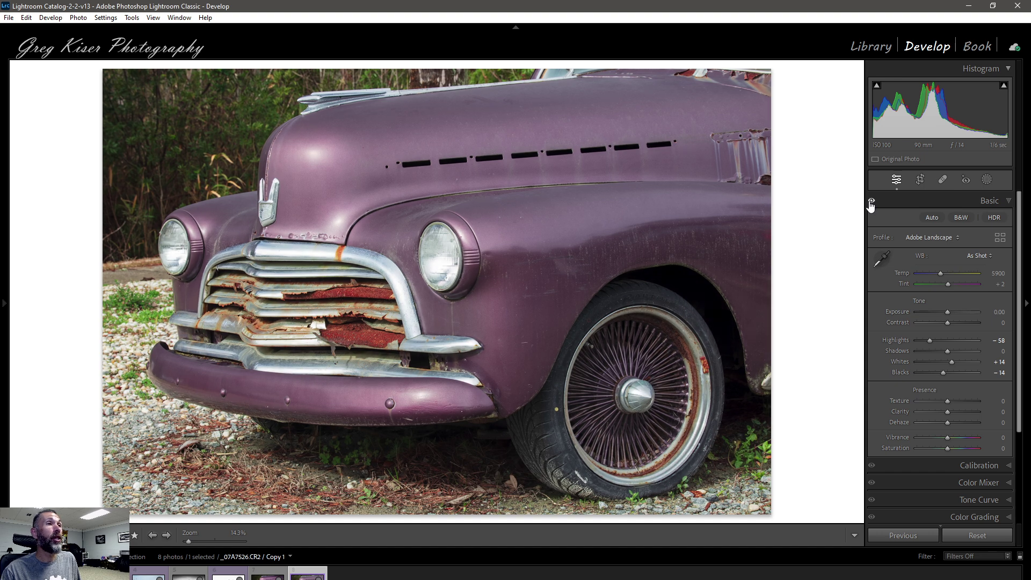